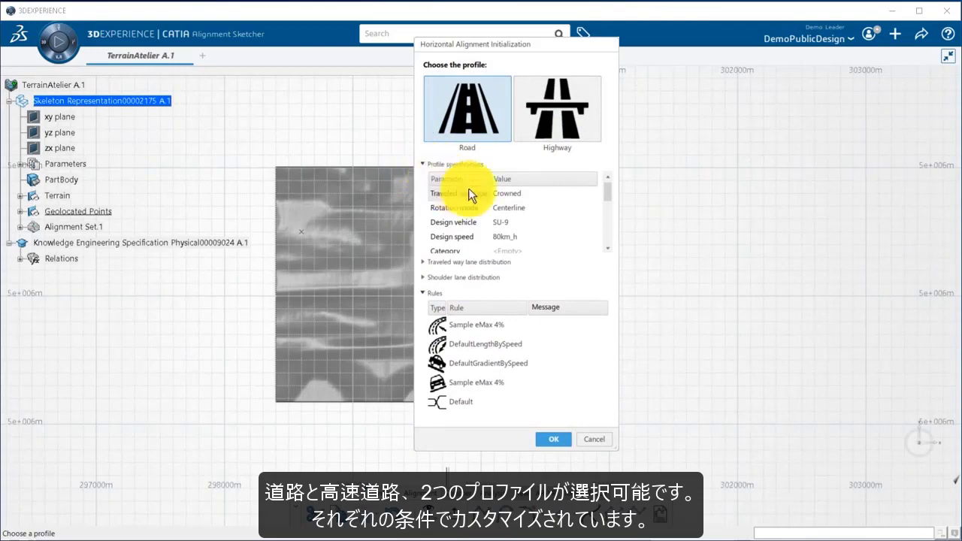
Set the Road profile's traveled way type to Crowned and its rotation mode to Centerline
left_click(575, 194)
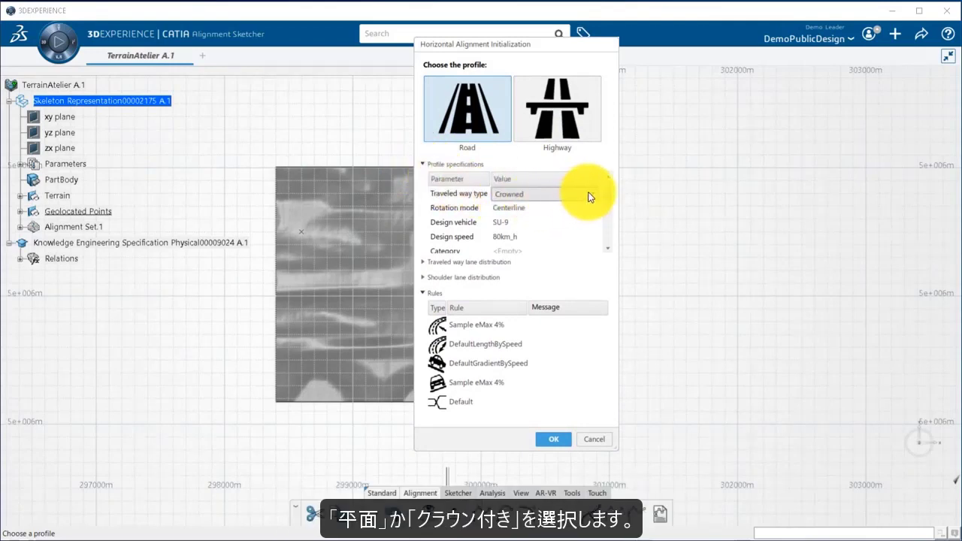
left_click(589, 197)
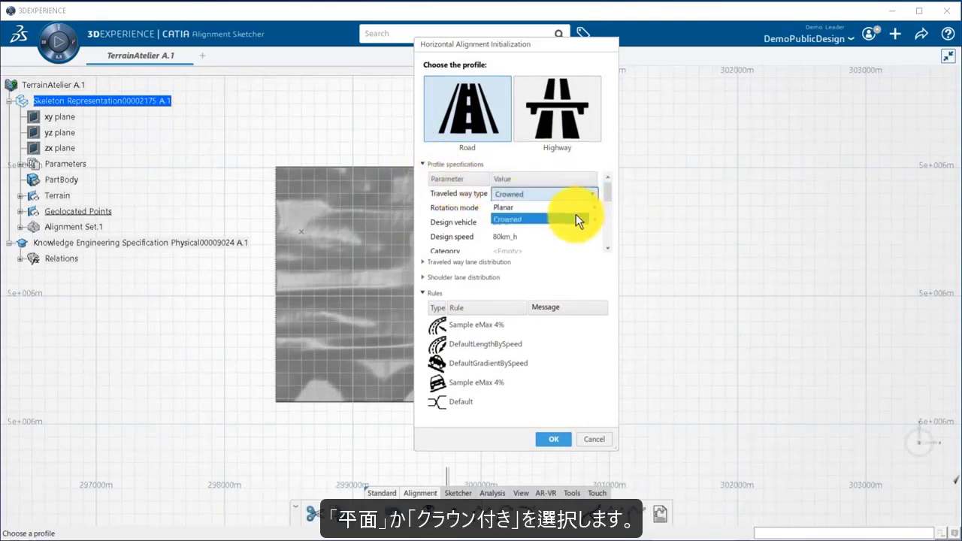
left_click(575, 217)
left_click(584, 210)
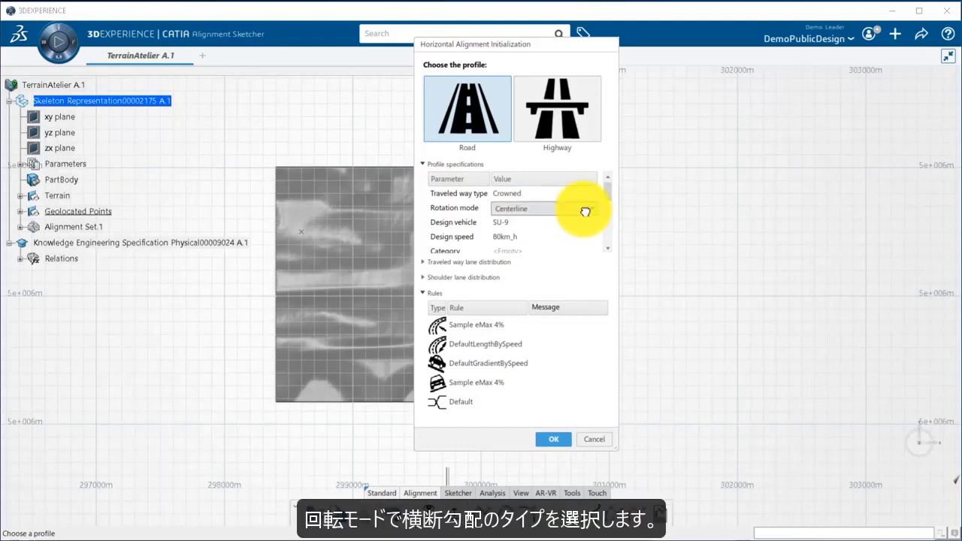
left_click(588, 211)
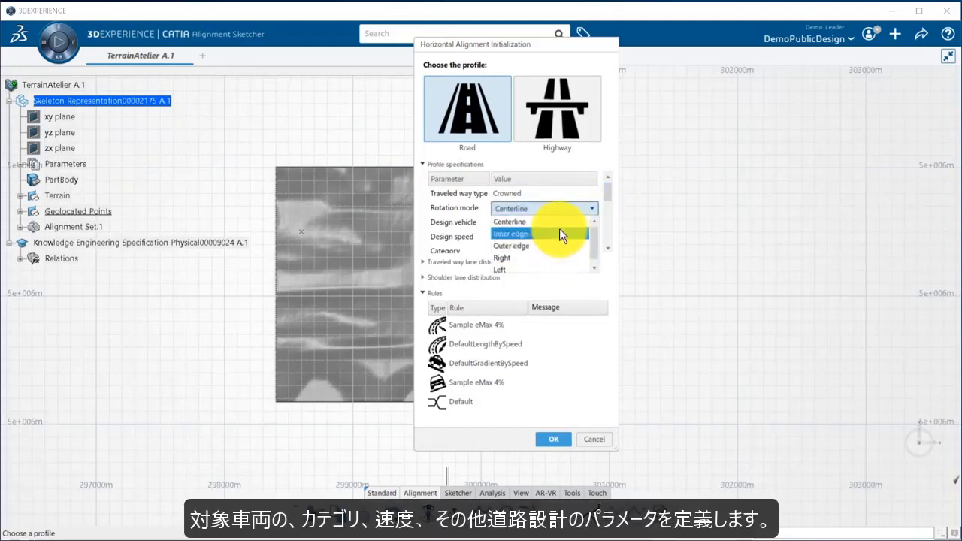
left_click(563, 221)
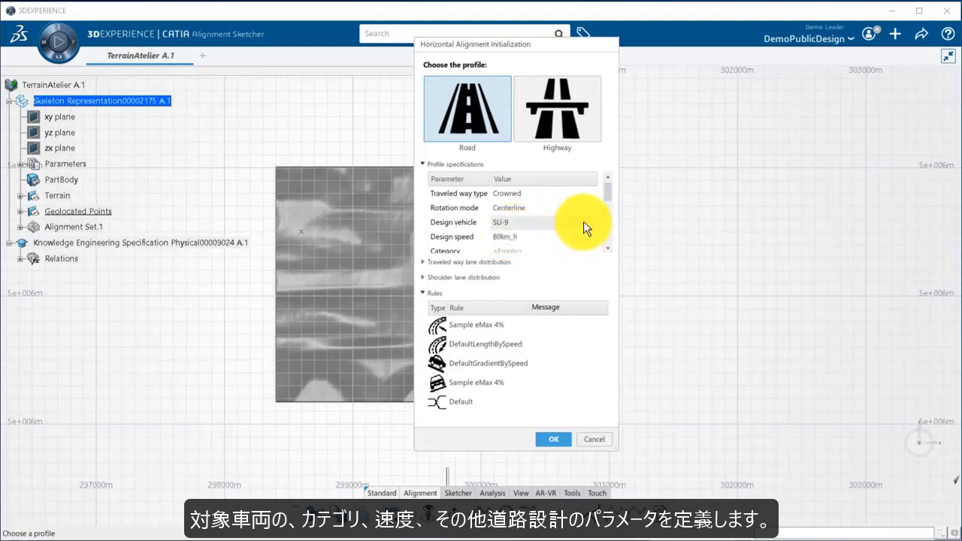
mouse_move(607, 193)
left_mouse_down()
mouse_move(606, 241)
mouse_move(608, 187)
left_mouse_up()
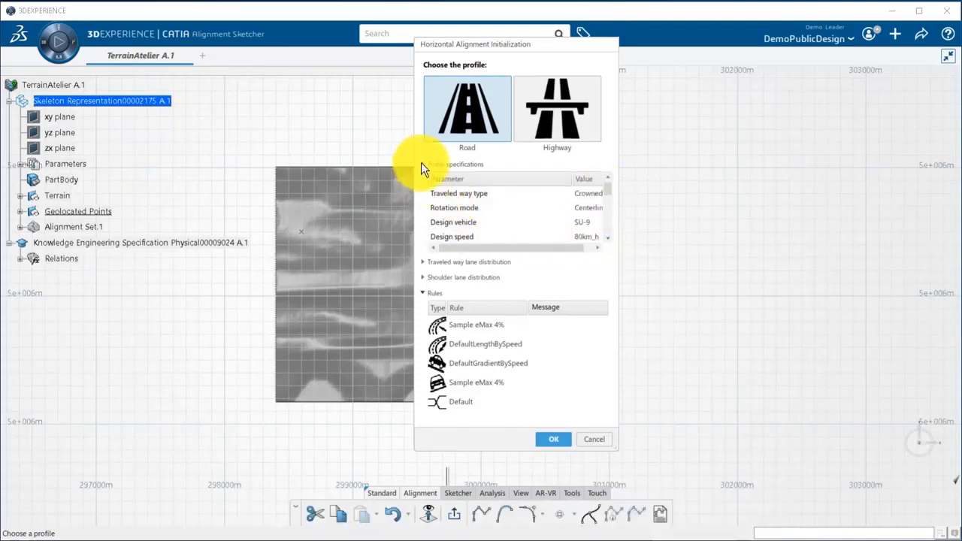
Review the Road profile's traveled way and shoulder lane distributions, then accept the horizontal alignment initialization
left_click(422, 164)
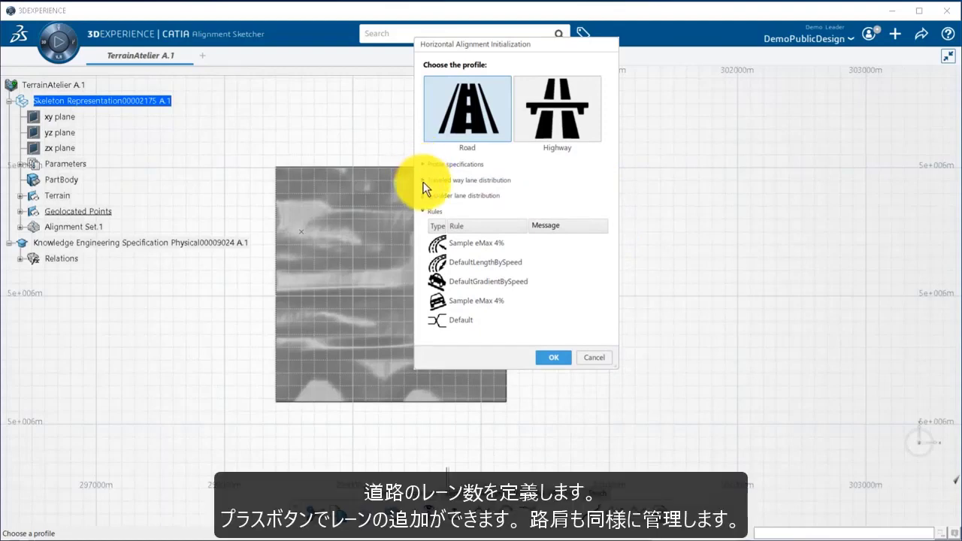
left_click(424, 180)
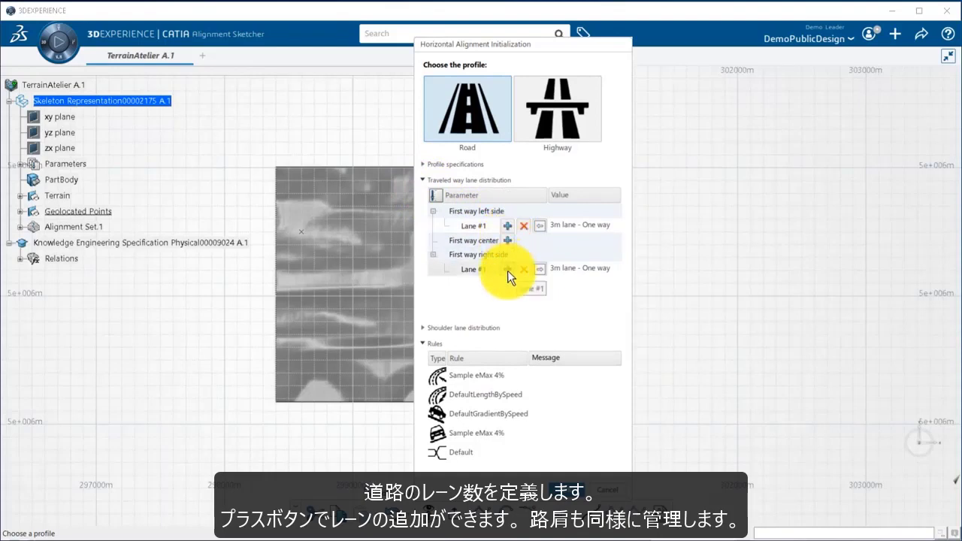
left_click(423, 182)
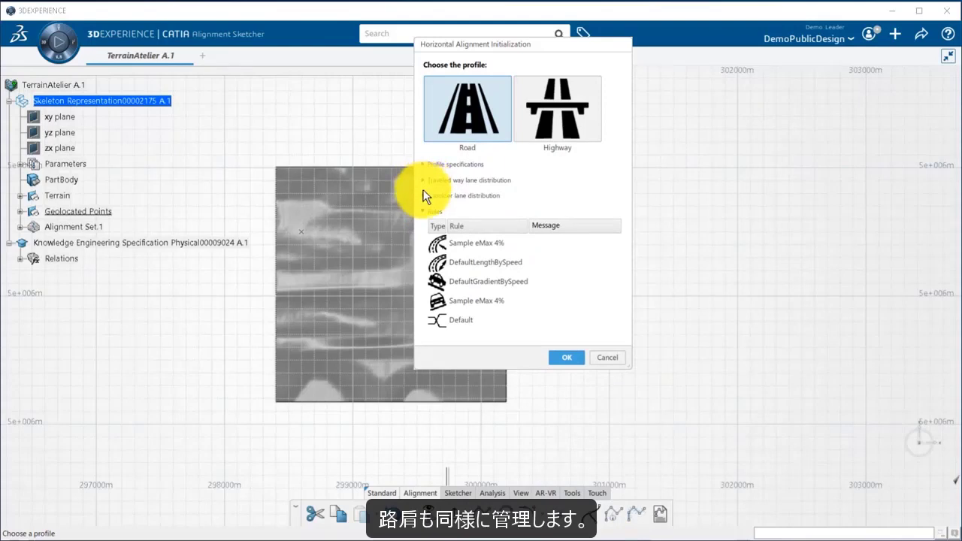
left_click(423, 195)
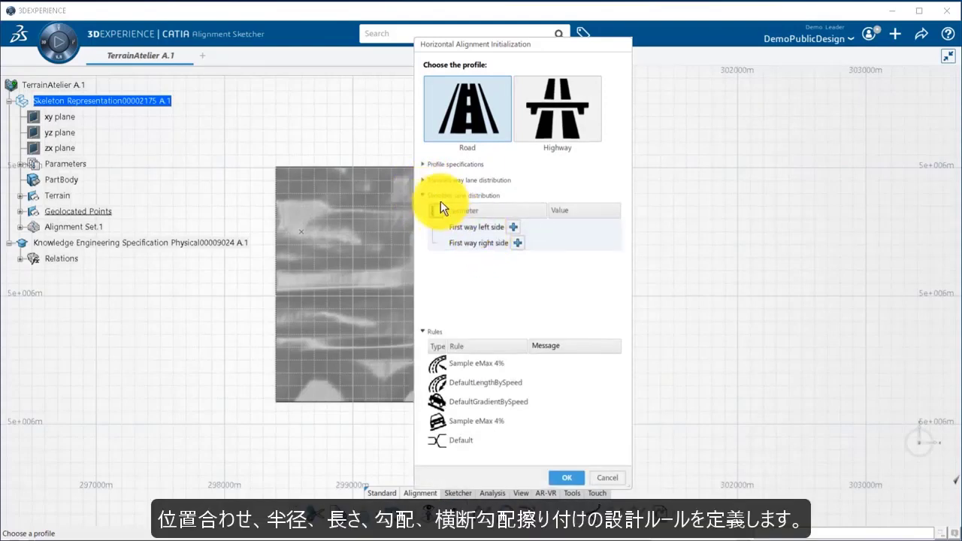
left_click(424, 195)
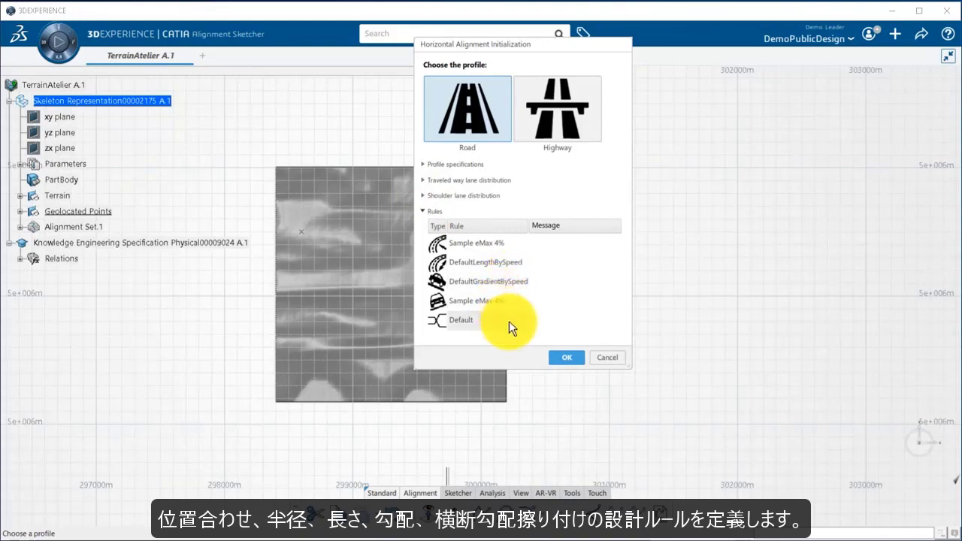
left_click(568, 358)
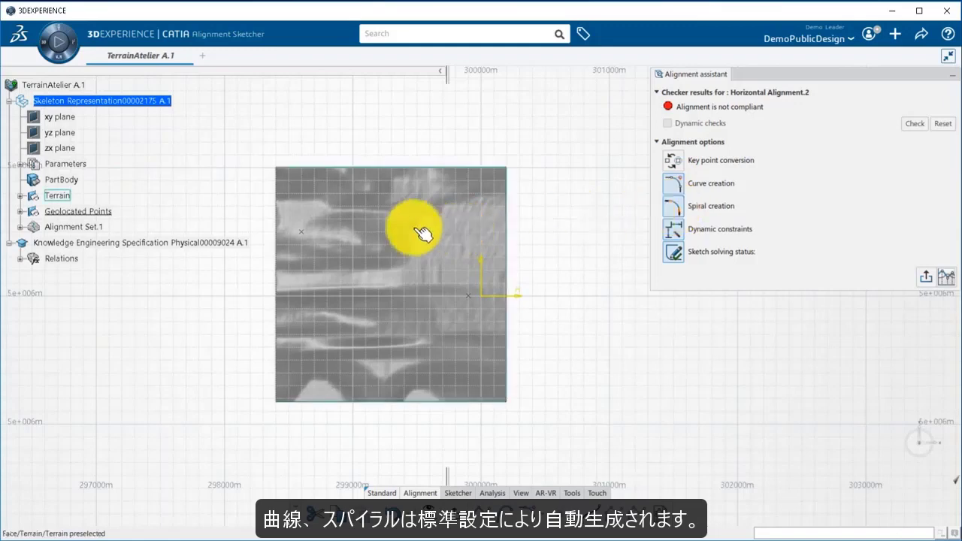
Project the two geolocated points on the terrain onto the sketch plane and hide the Geolocated Points set
left_click(301, 231)
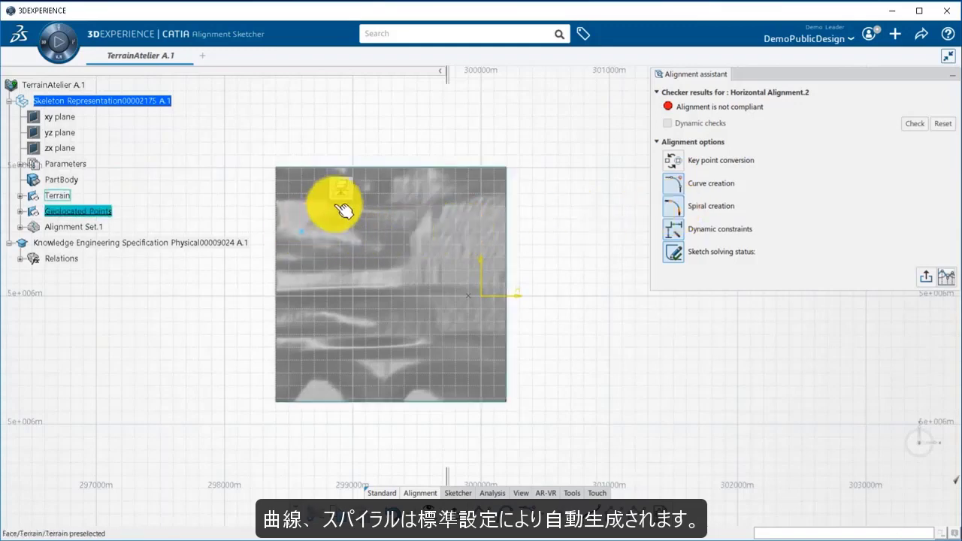
left_click(341, 189)
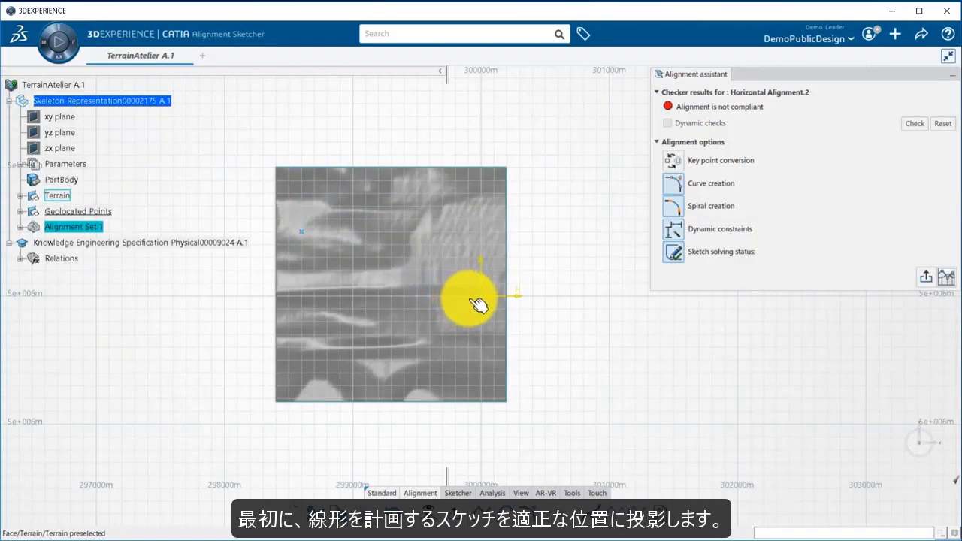
left_click(467, 295)
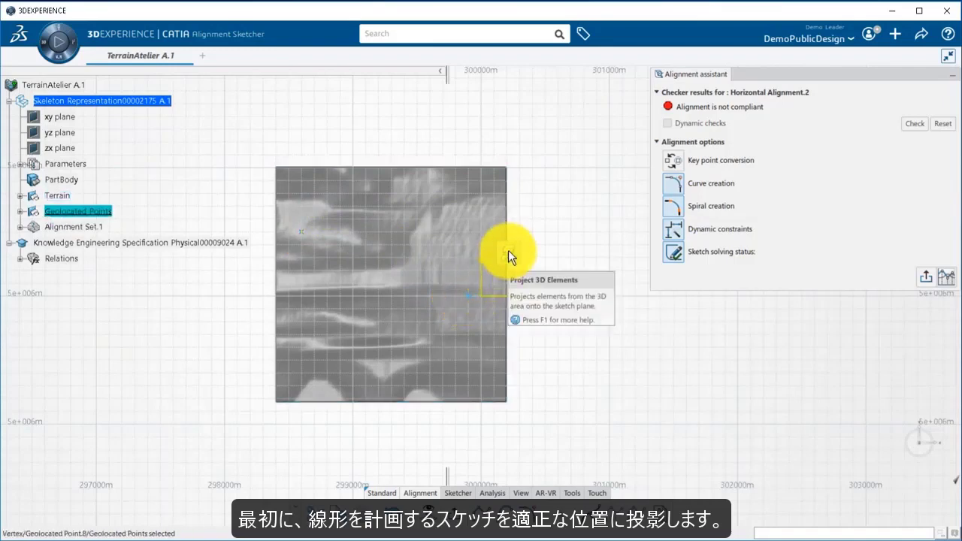
left_click(508, 250)
right_click(73, 227)
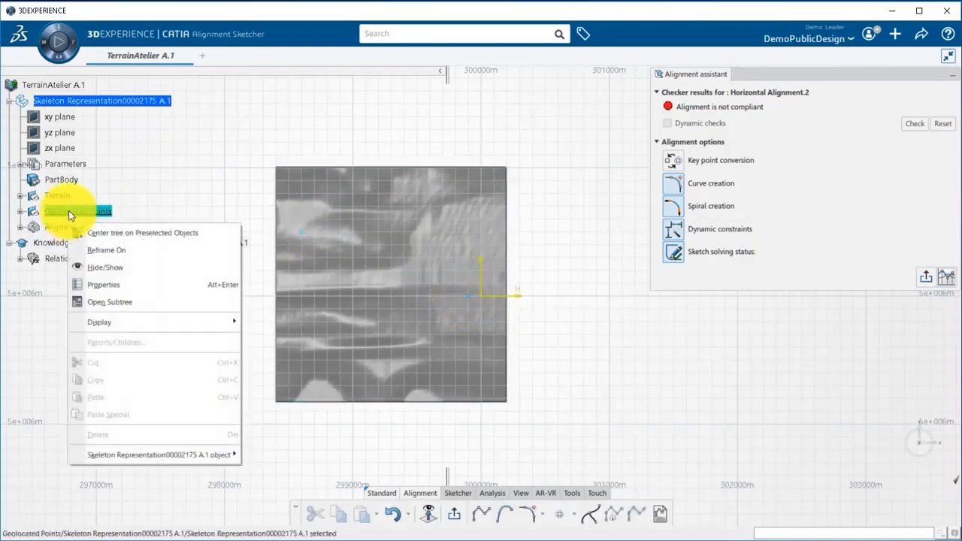
left_click(112, 258)
Start the alignment profile at the western projected point with a first tangent at 350 degrees and 500 m long
left_click(483, 512)
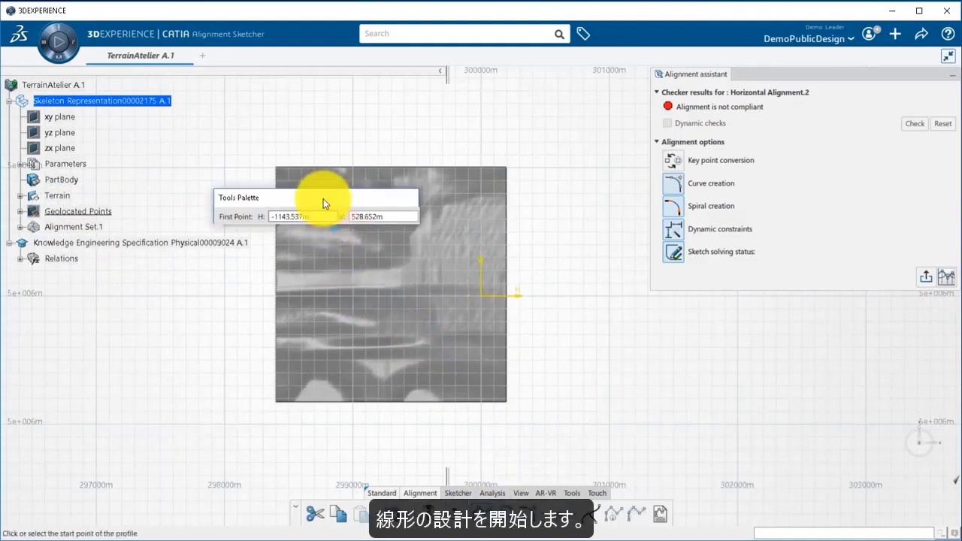
left_click(302, 232)
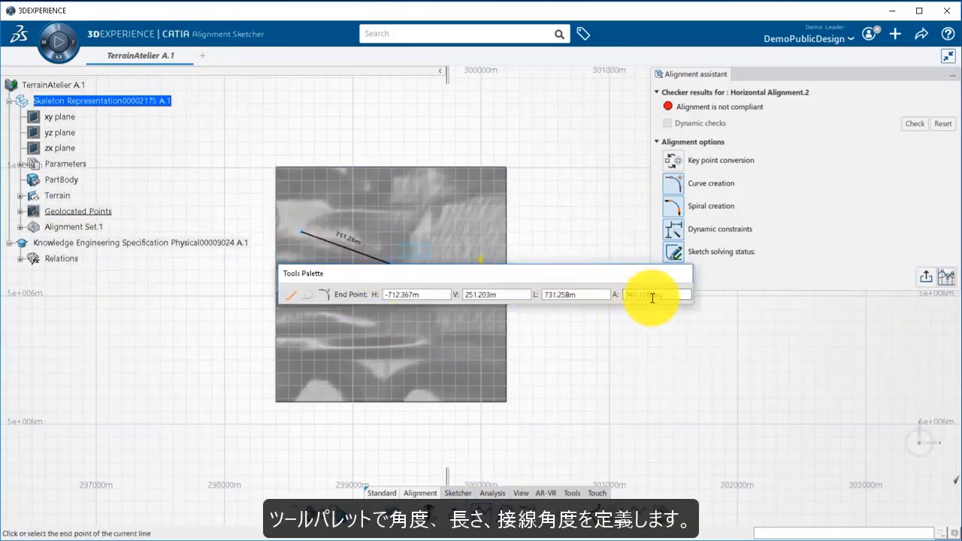
left_click(625, 296)
type("350")
key("Return")
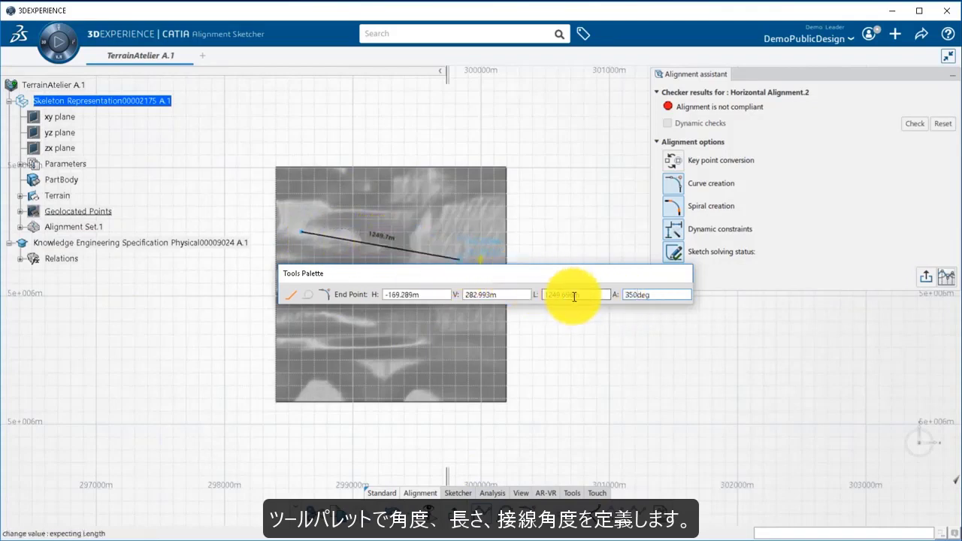
left_click_drag(574, 296, 532, 299)
type("500m")
key("Return")
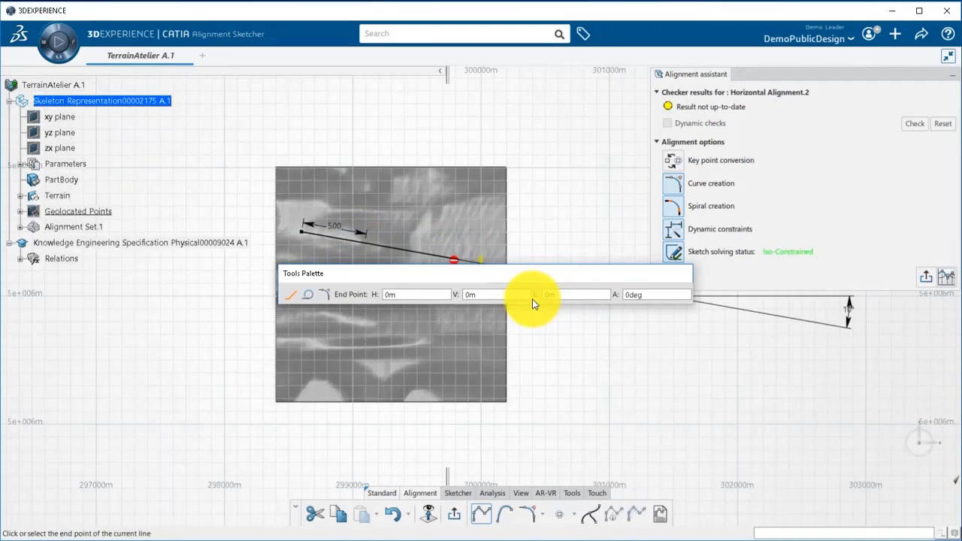
Continue the profile southeast with a tangent about 481 m long and end it at the eastern projected point
left_click_drag(438, 265, 203, 401)
left_click(414, 279)
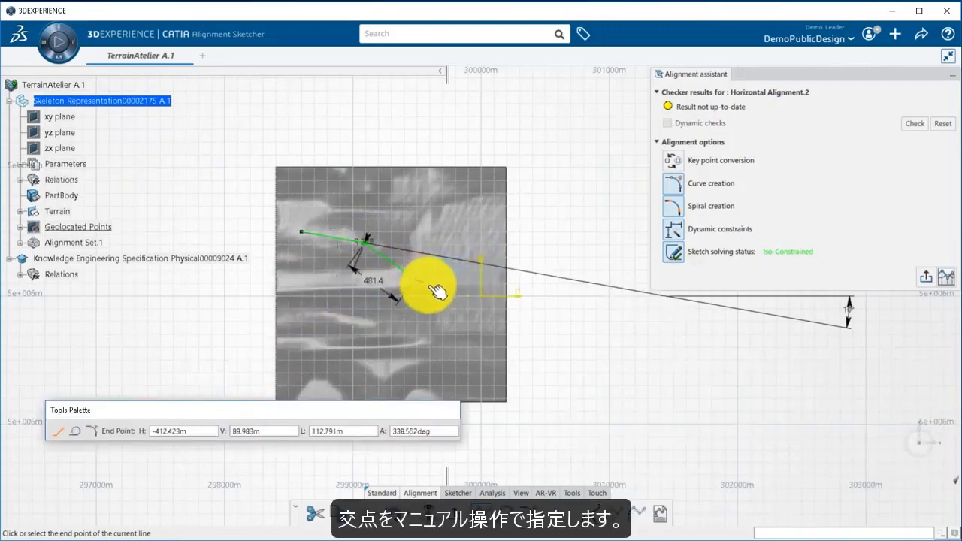
left_click(473, 299)
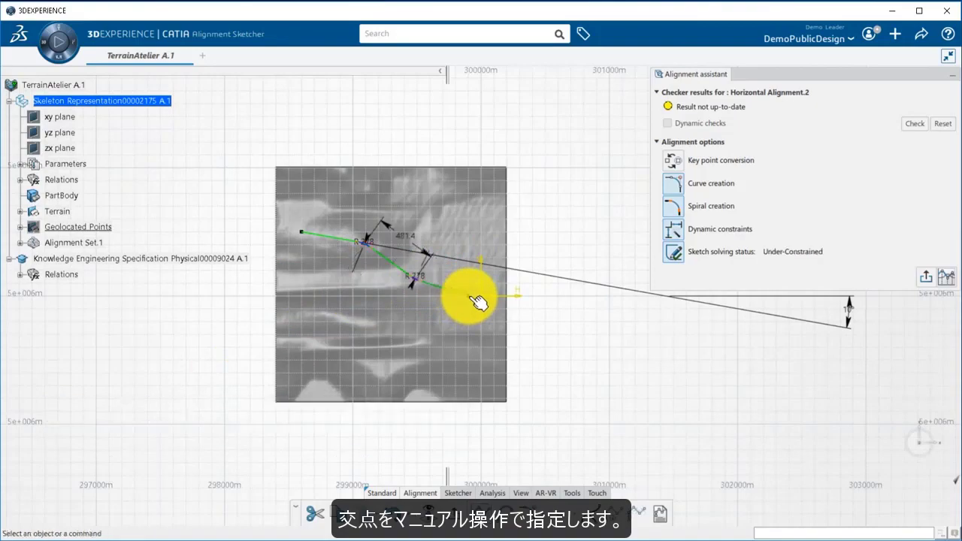
Edit the alignment's second curve, turning off its automatic entrance transition length and setting that length to 40 m
mouse_move(391, 333)
middle_mouse_down()
mouse_move(382, 301)
mouse_move(396, 381)
mouse_move(386, 358)
mouse_move(344, 365)
mouse_move(389, 337)
middle_mouse_up()
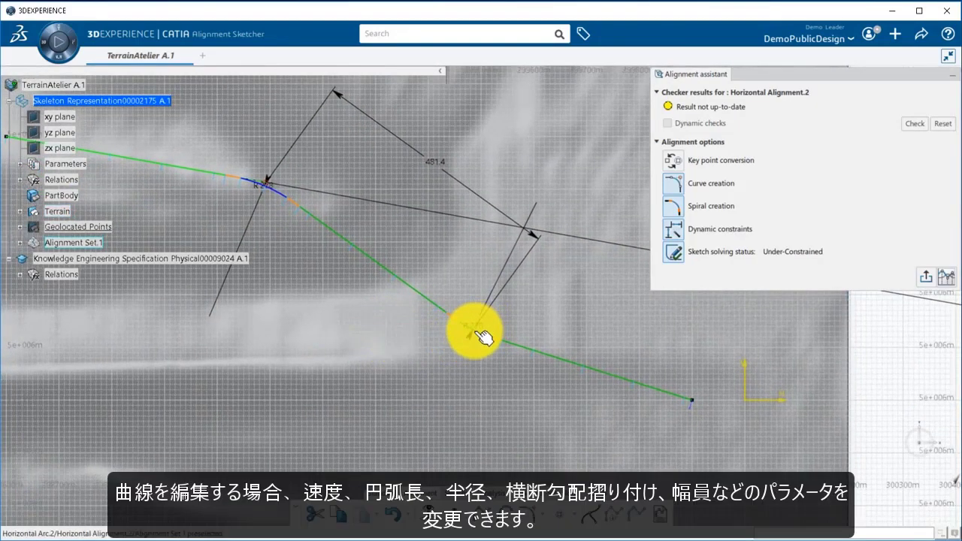
left_click(478, 332)
double_click(475, 331)
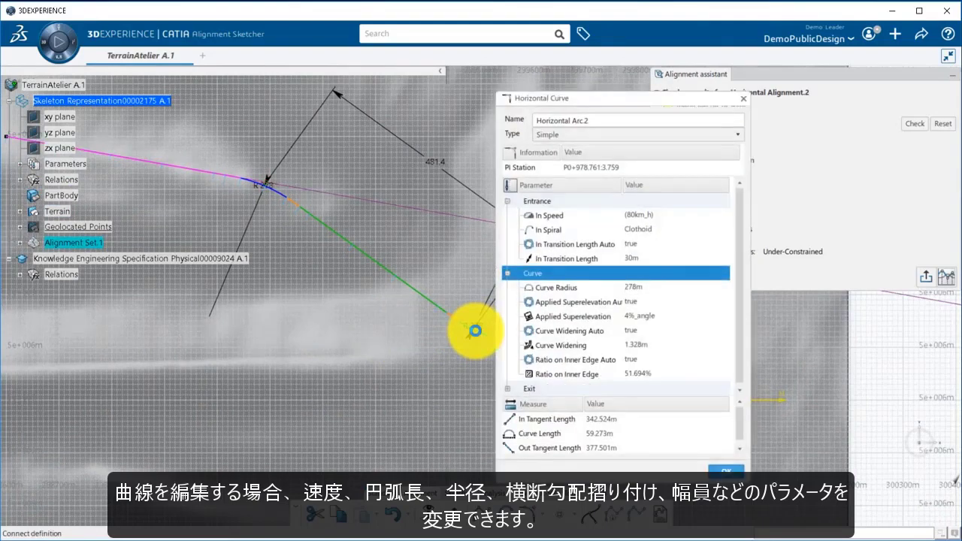
left_click(636, 245)
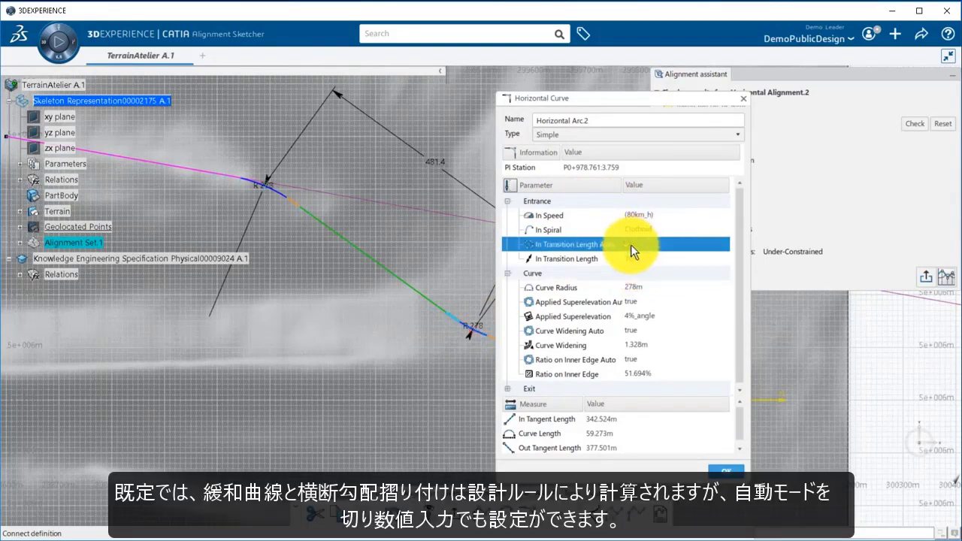
left_click(630, 260)
left_click(631, 262)
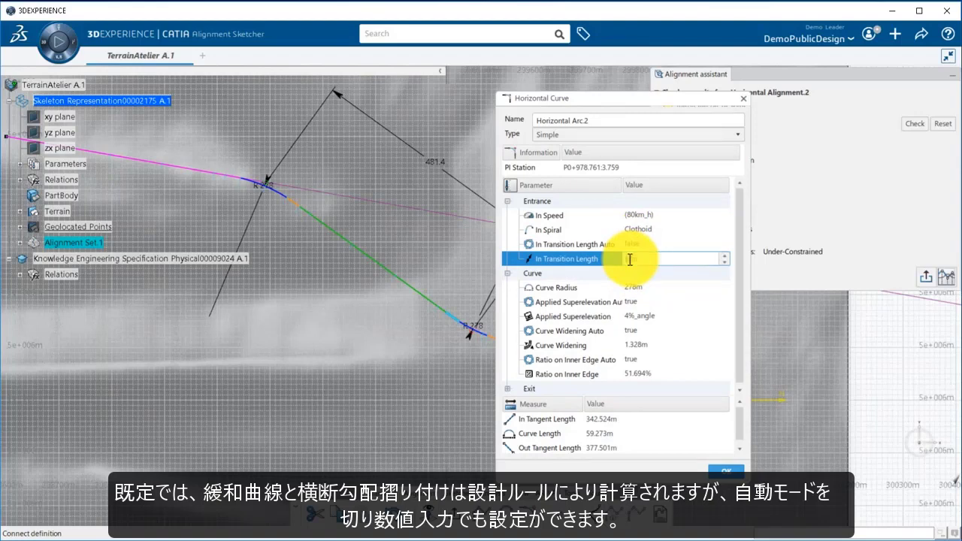
key("Return")
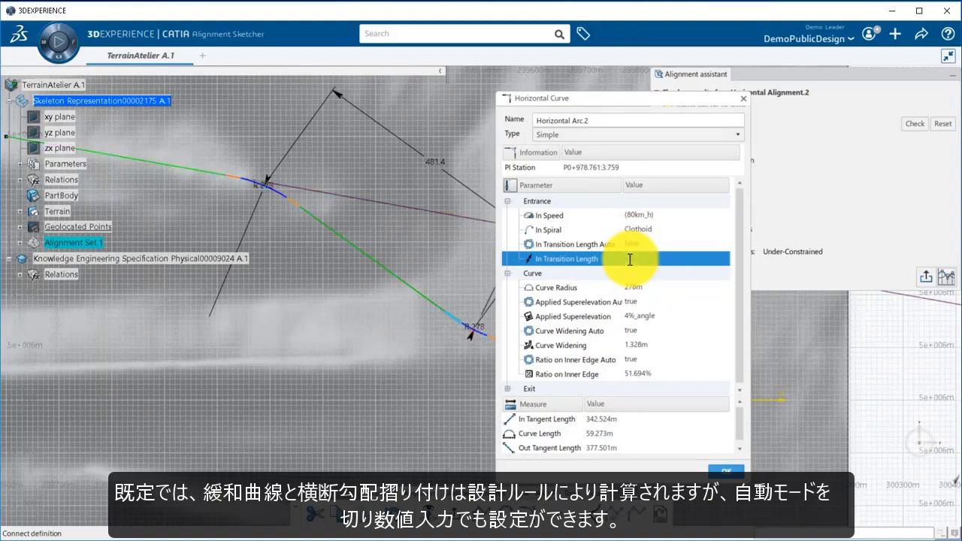
Turn off the second curve's automatic applied superelevation, set the superelevation to 6%, and accept the curve definition
left_click(631, 303)
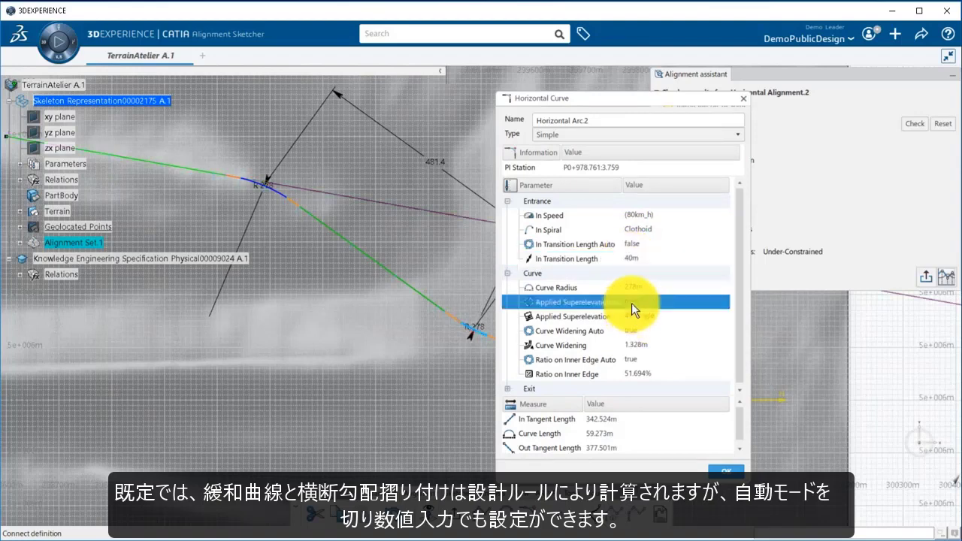
left_click(632, 316)
left_click(629, 315)
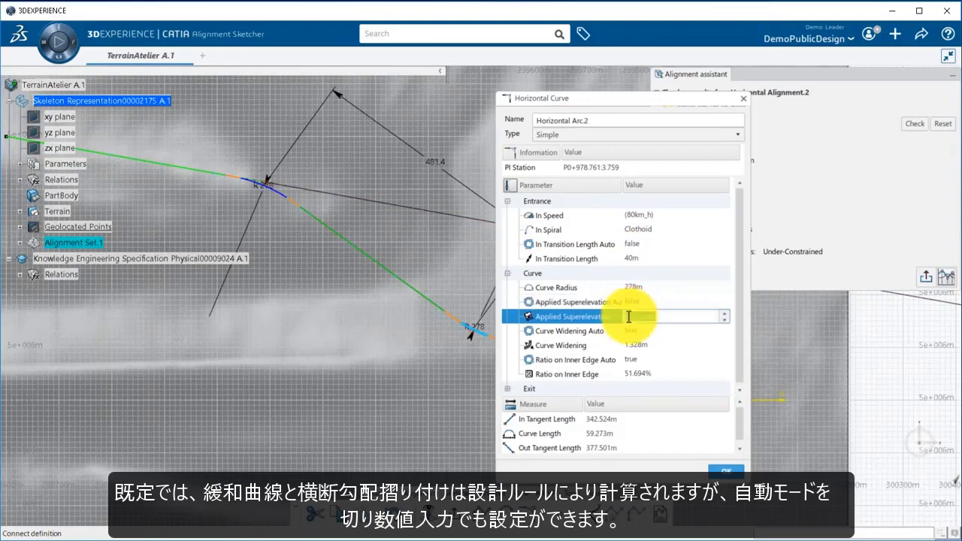
key("Return")
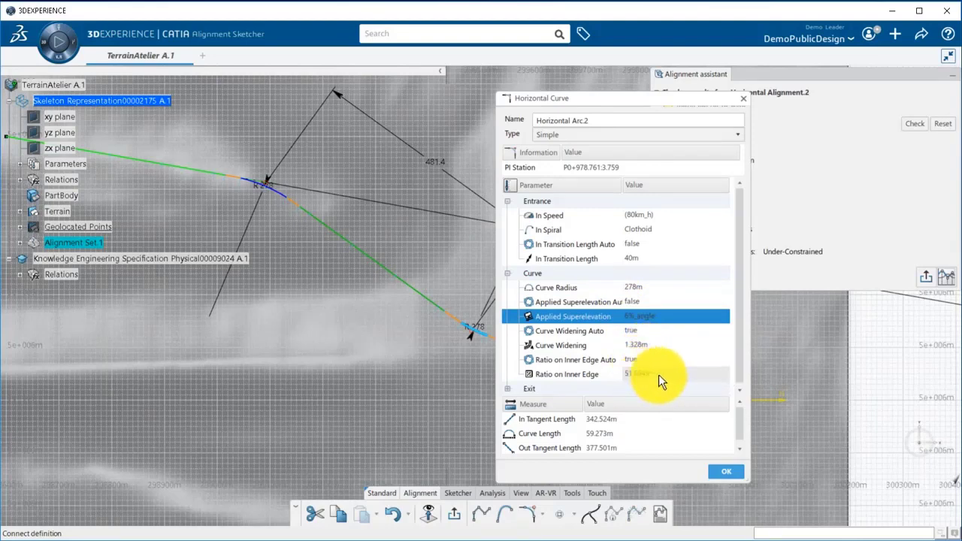
left_click(508, 275)
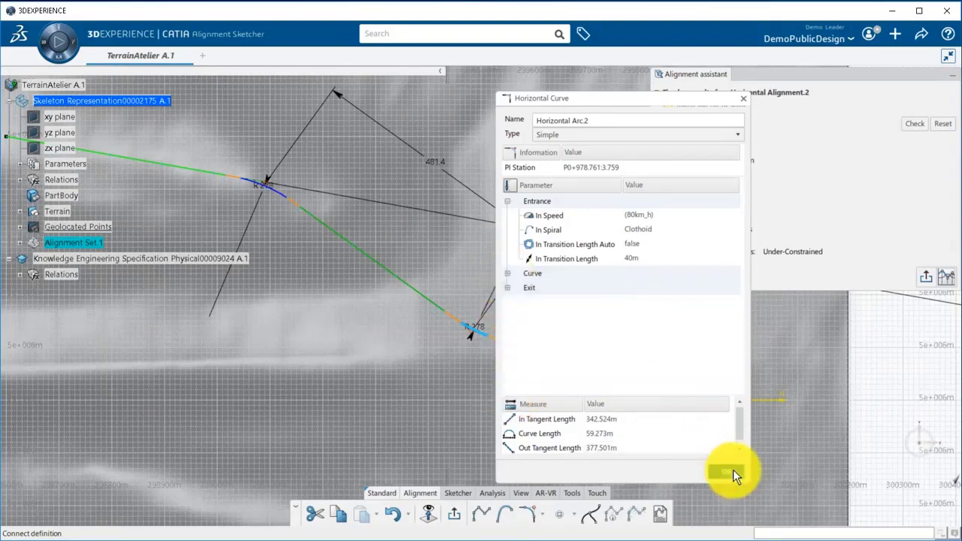
left_click(726, 471)
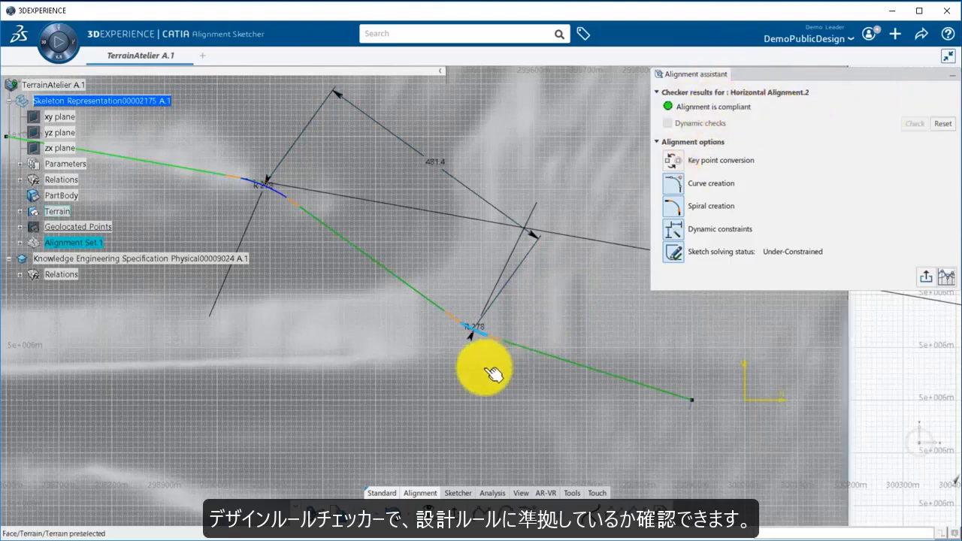
Set the second curve's radius constraint to 250 m and check the alignment against the design rules
double_click(485, 333)
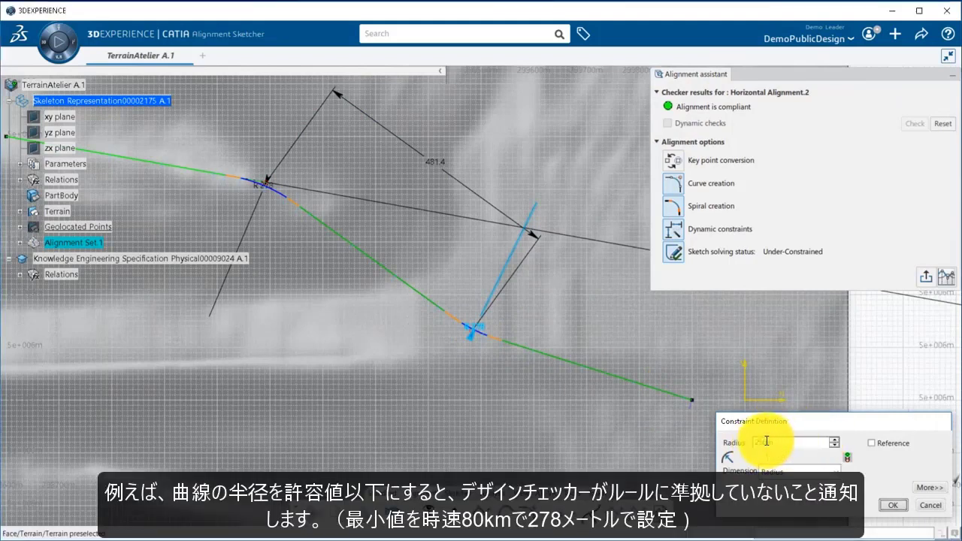
key("Return")
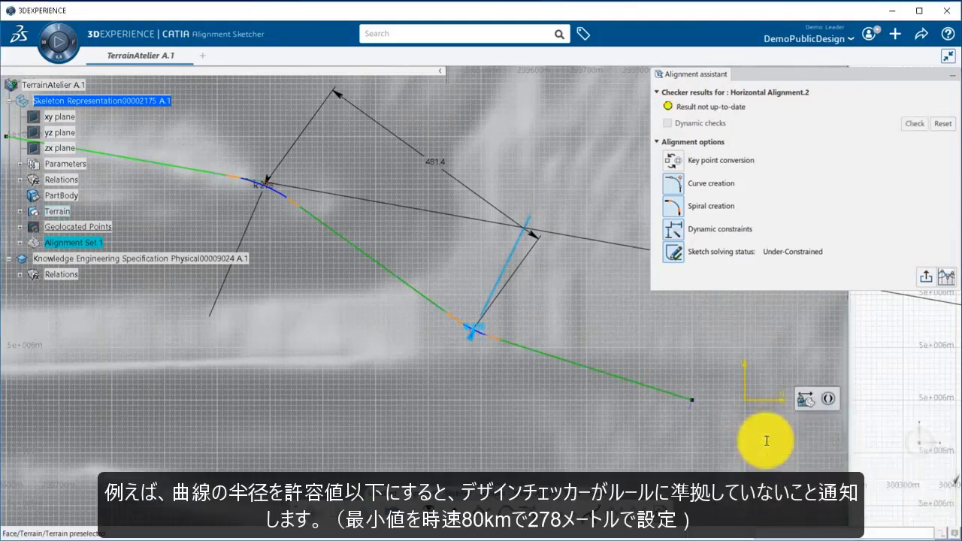
left_click(917, 123)
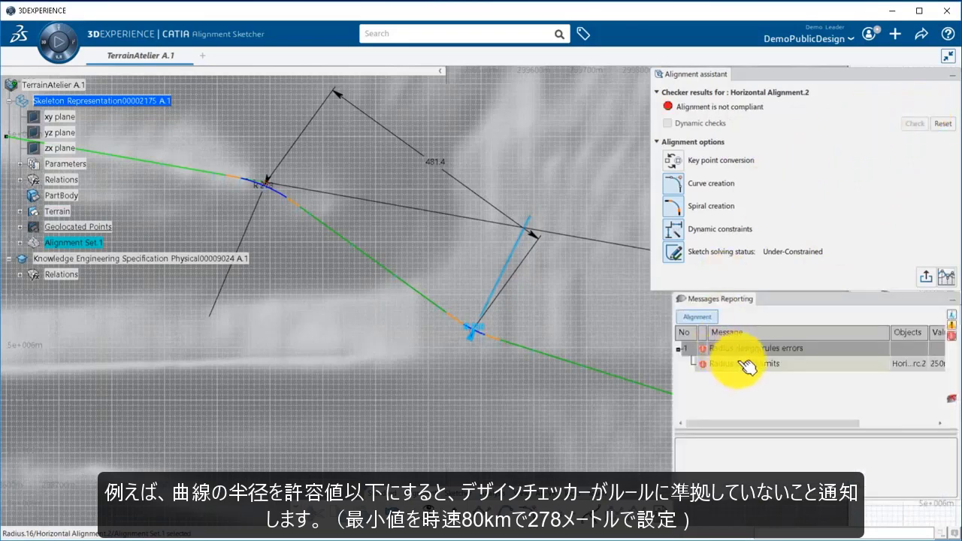
Apply the automatic fix to the second curve's out-of-limits radius error and put the message report away
left_click(751, 366)
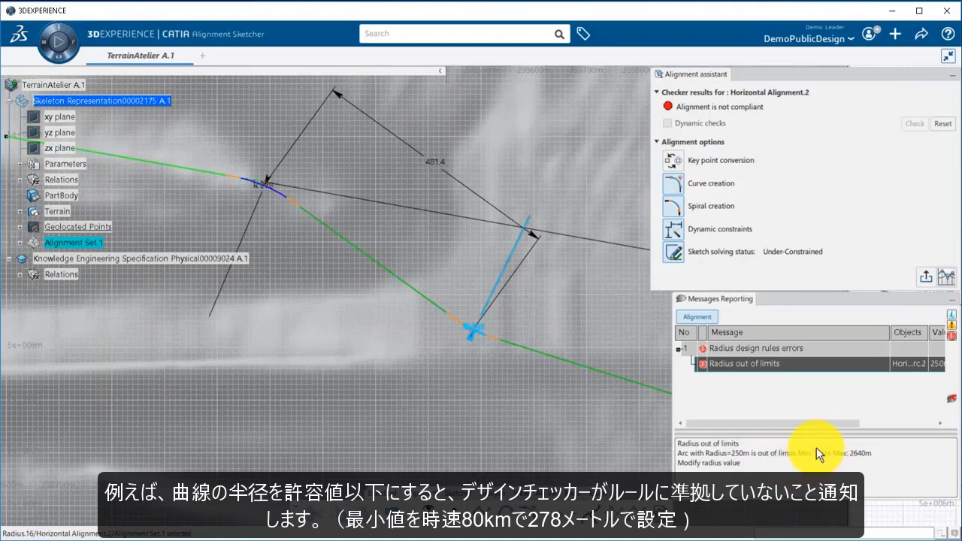
right_click(754, 366)
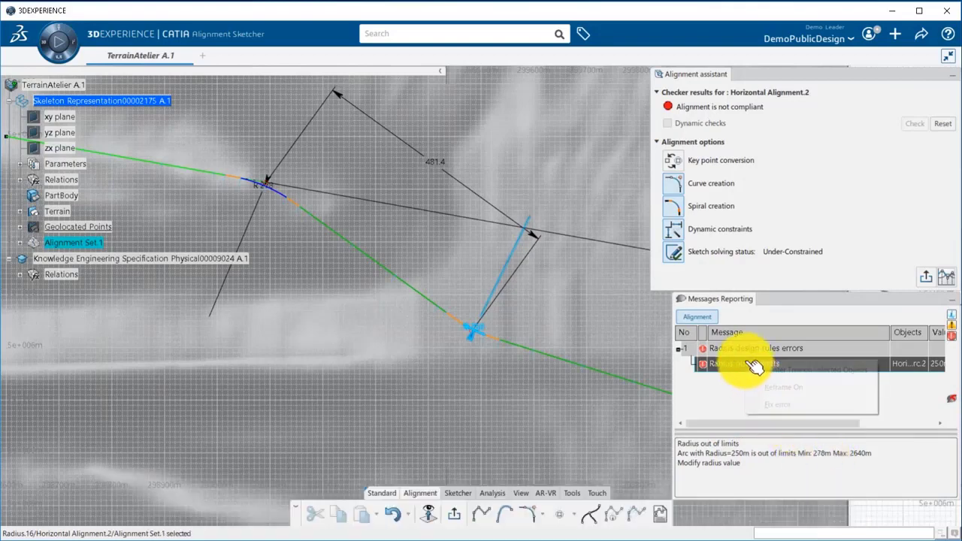
left_click(792, 407)
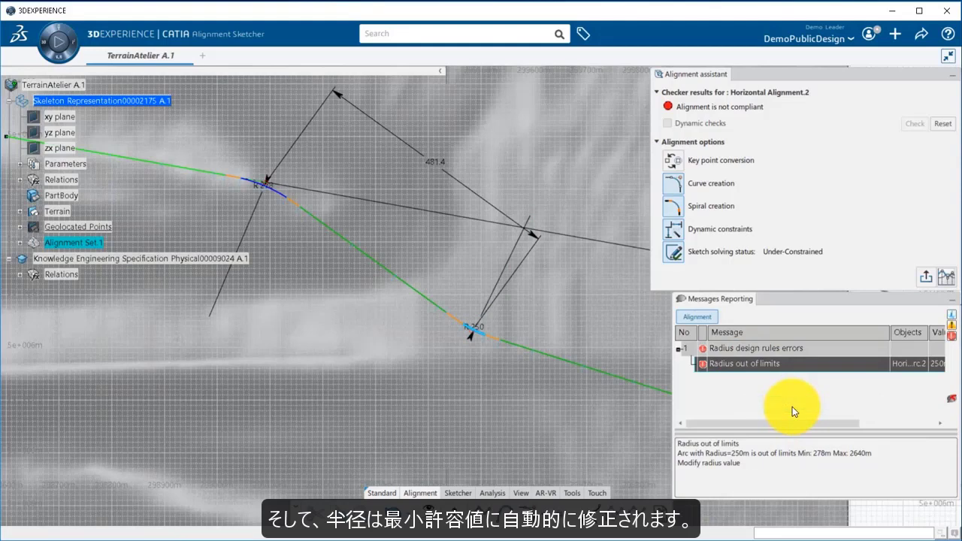
left_click(956, 301)
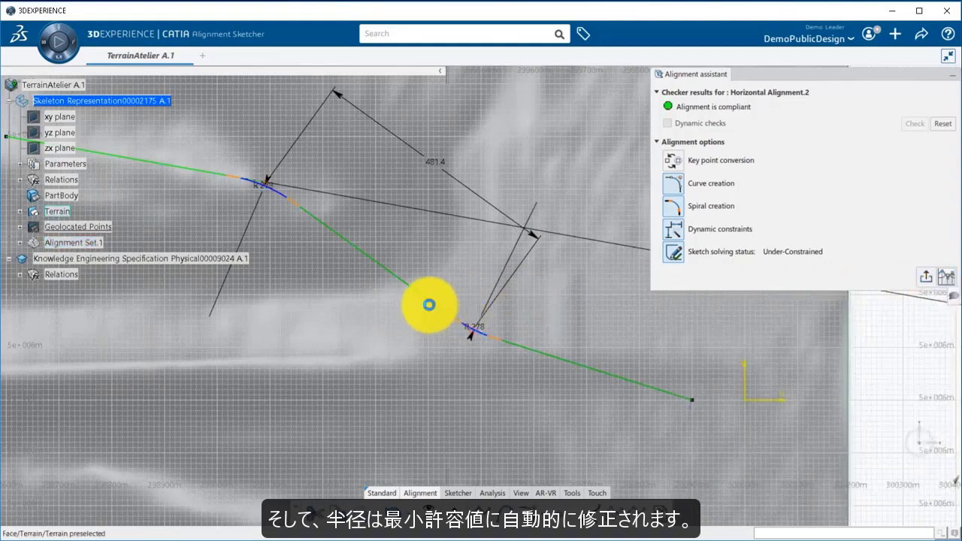
Open the alignment's stationing settings and set the first stationing's label to PK and its ahead value to 153+354
middle_click_drag(340, 292, 393, 326)
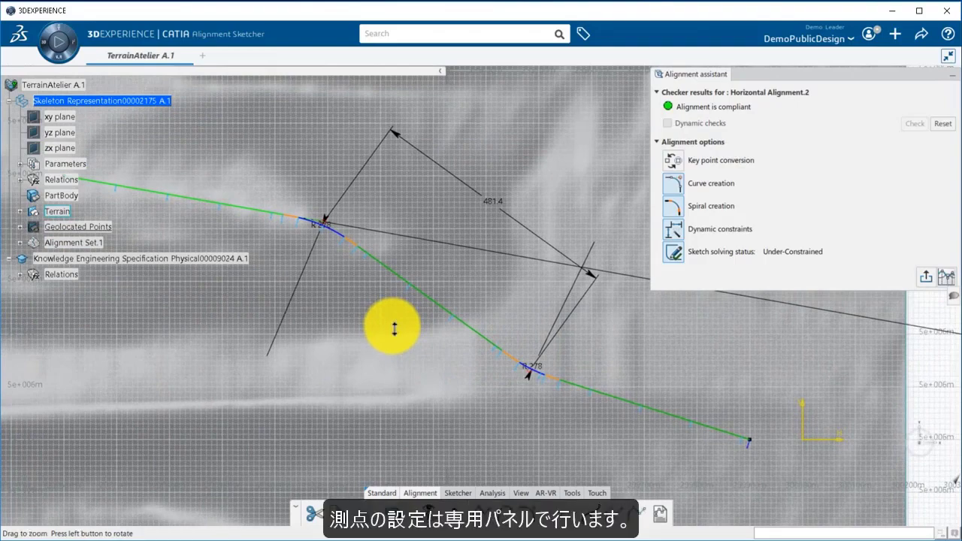
left_click(634, 516)
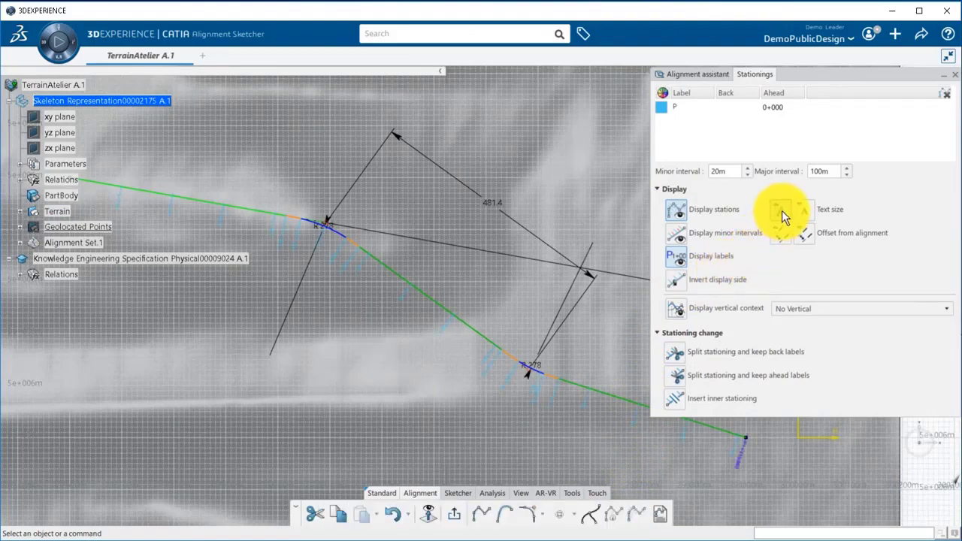
middle_click_drag(365, 353, 361, 291, "ctrl")
mouse_move(225, 322)
middle_mouse_down()
mouse_move(475, 388)
mouse_move(454, 366)
middle_mouse_up()
middle_click_drag(228, 341, 420, 387)
middle_click_drag(242, 361, 435, 408)
double_click(688, 103)
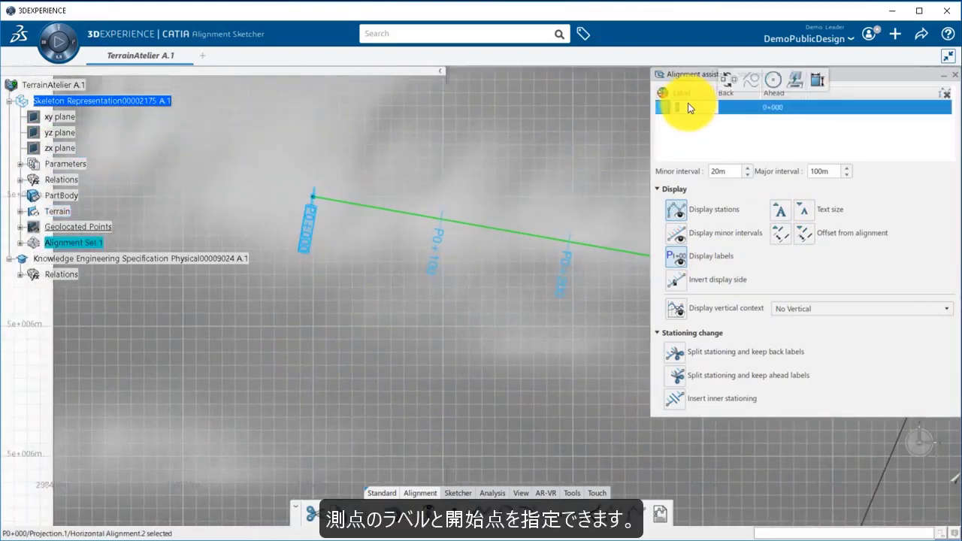
type("K")
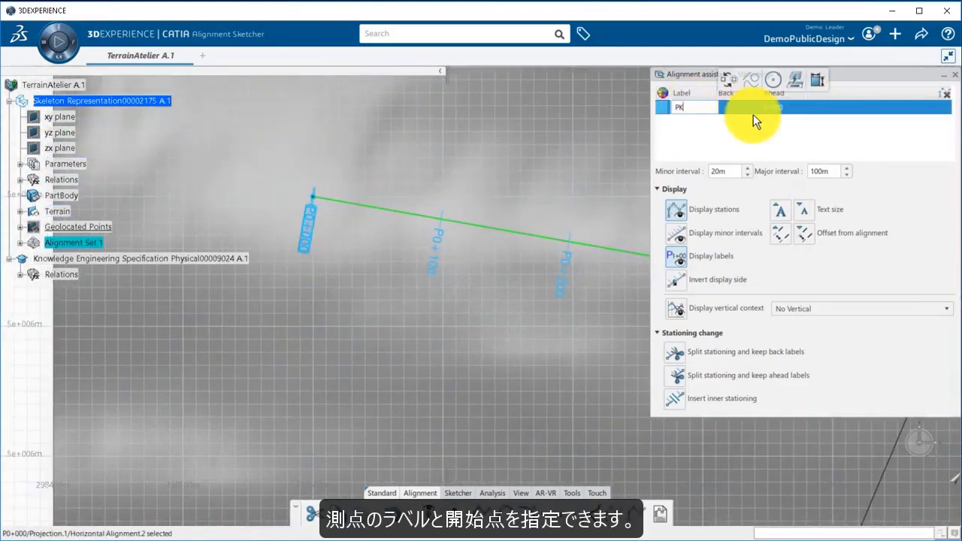
key("Return")
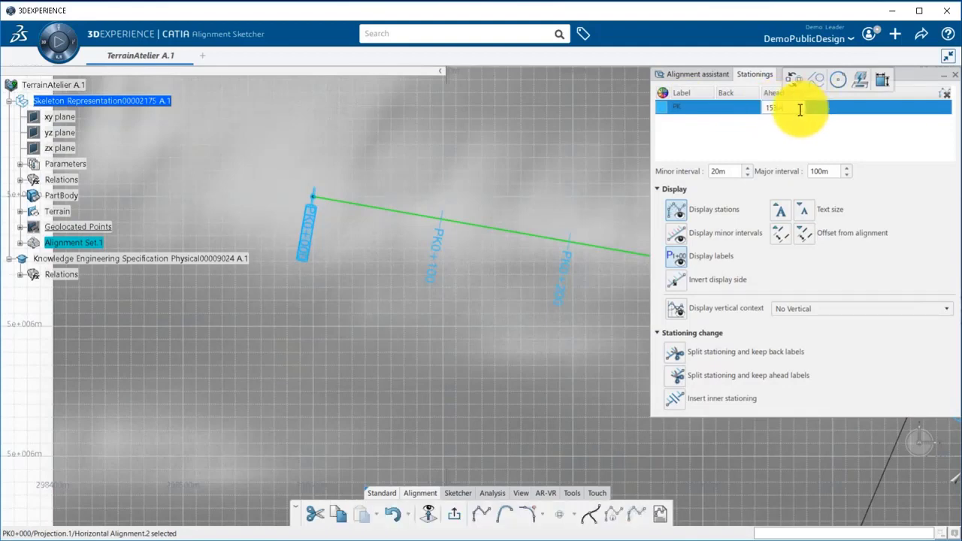
key("Return")
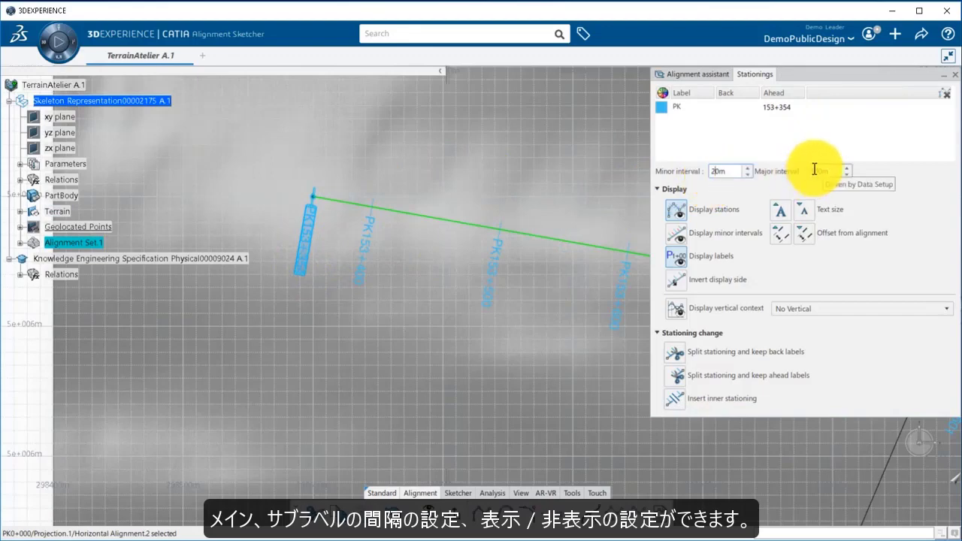
Try the station display options for minor intervals, labels and inverted side, switching each back to its original setting
left_click(678, 211)
left_click(673, 229)
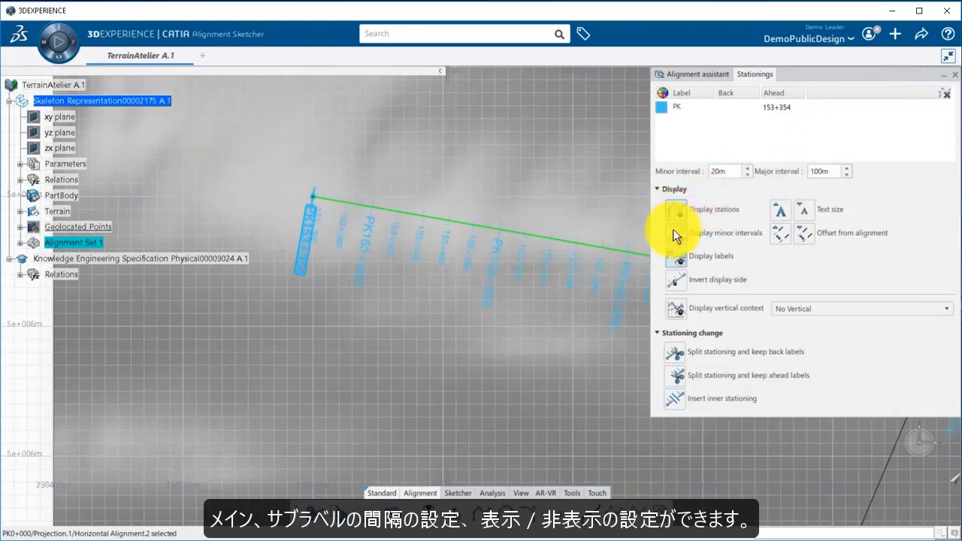
left_click(670, 231)
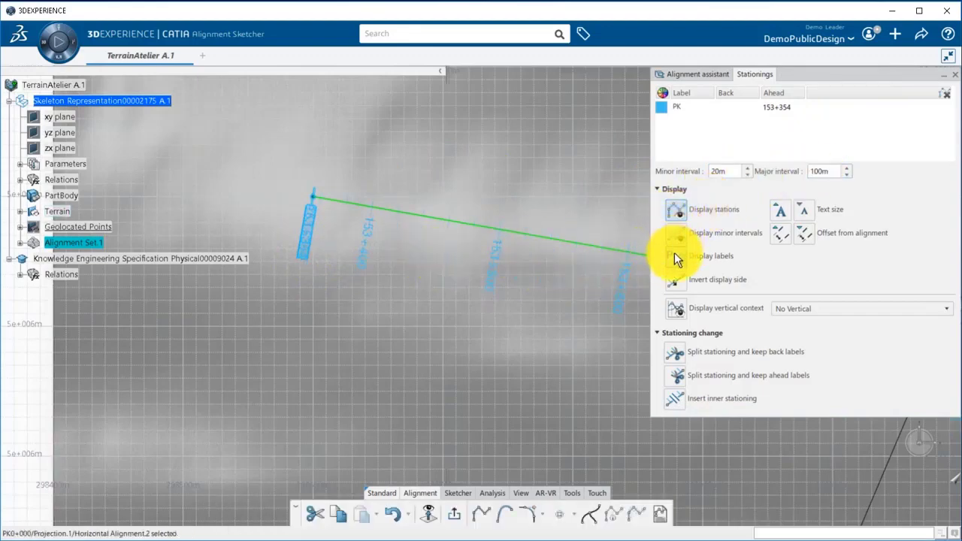
left_click(674, 255)
left_click(675, 278)
left_click(674, 278)
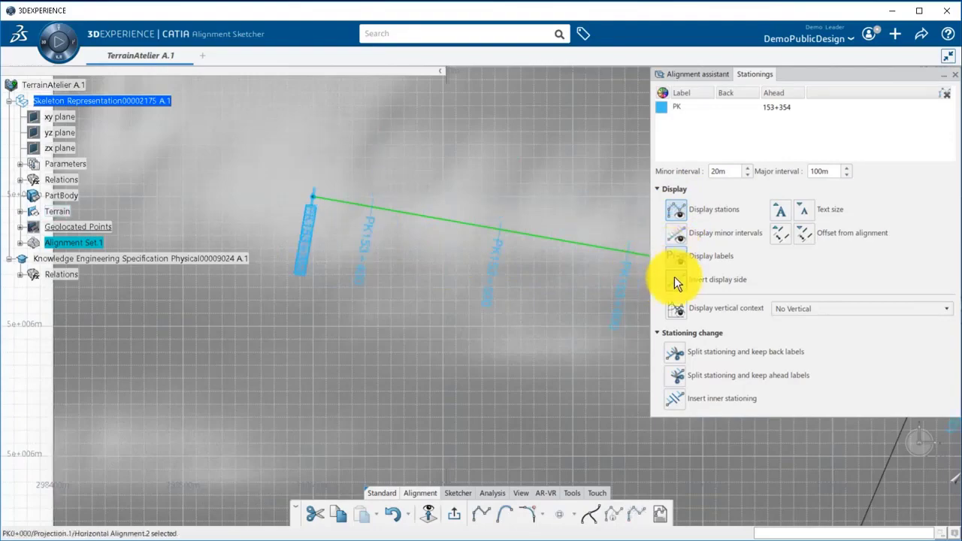
Split the stationing at PK154+145 on the tangent between the two curves, keeping the back labels
middle_click_drag(531, 286, 237, 279)
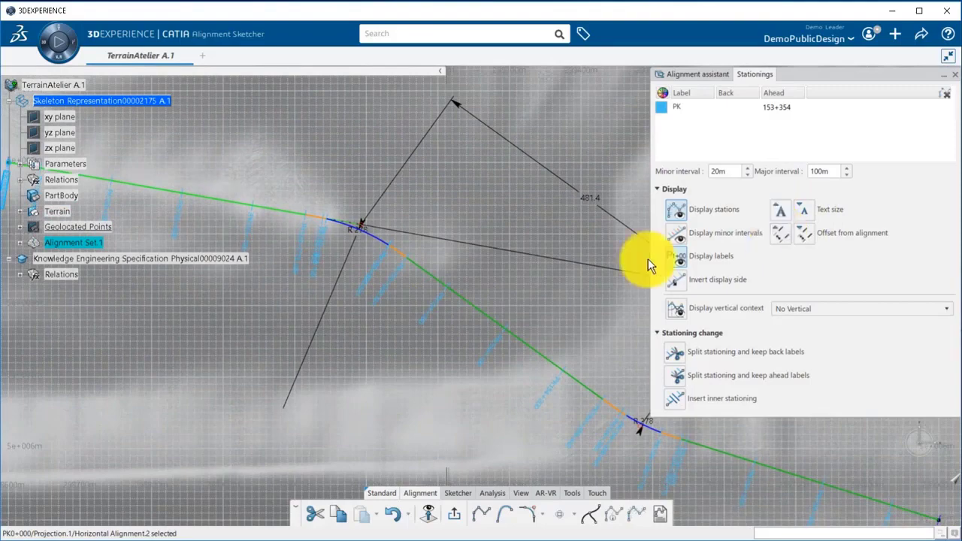
middle_click_drag(525, 305, 538, 239)
left_click(674, 353)
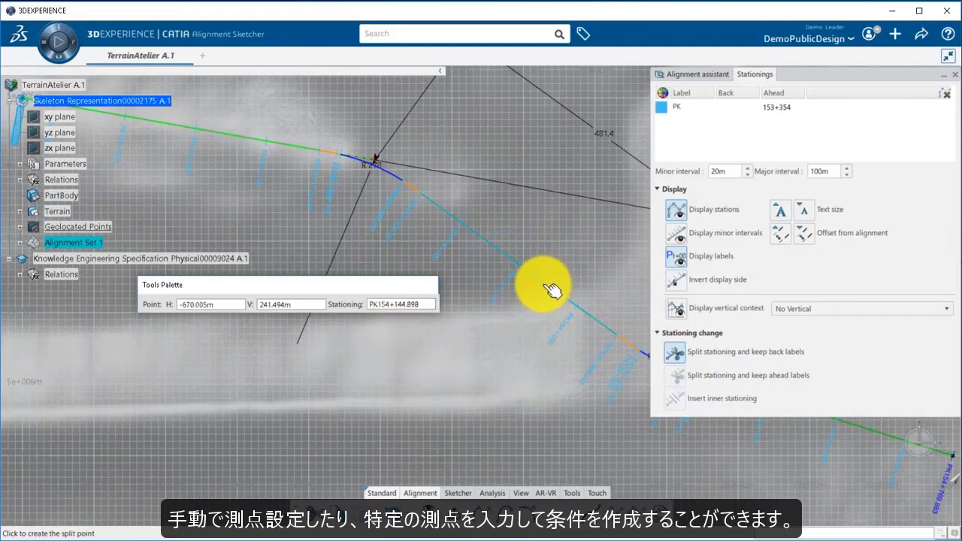
left_click_drag(395, 305, 420, 305)
key("BackSpace")
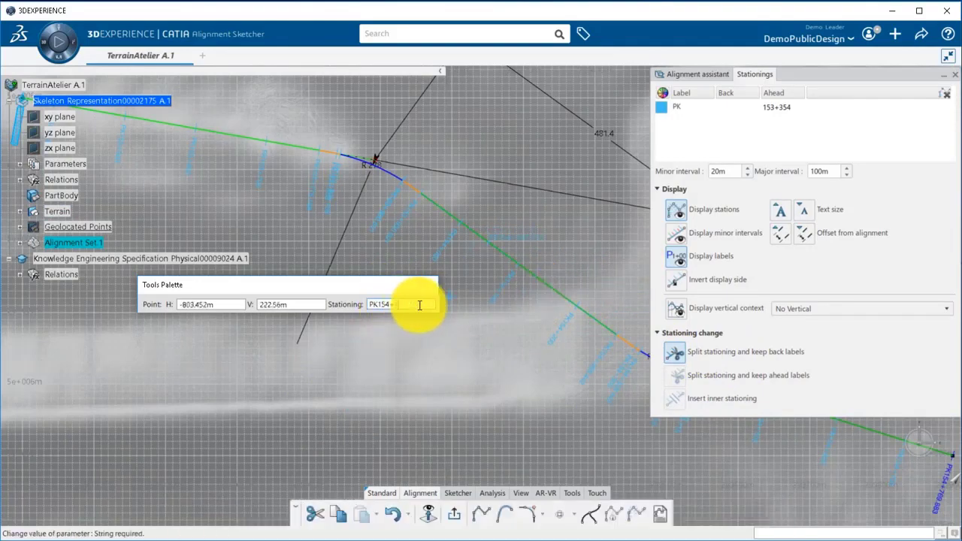
key("Return")
Set the ahead value of the new P stationing to 200+000
middle_click_drag(526, 333, 352, 318)
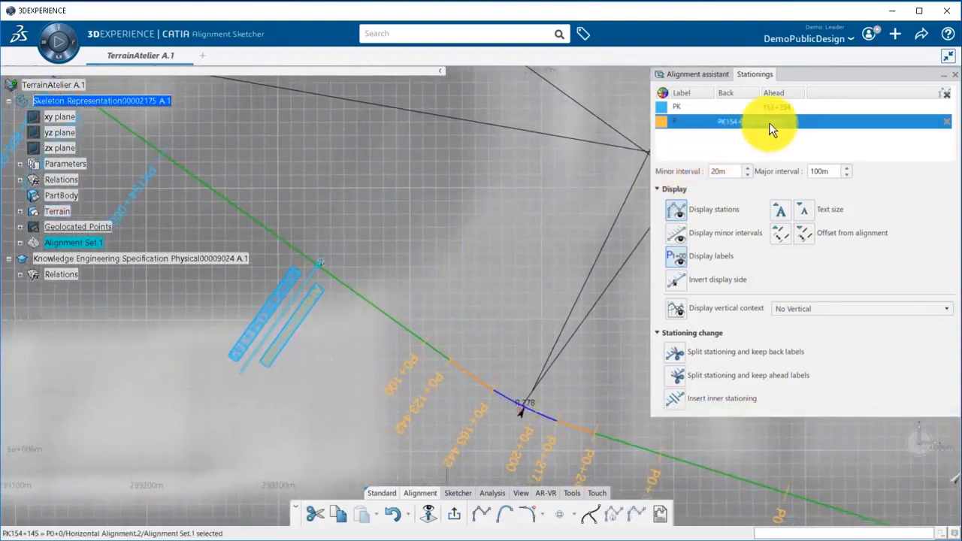
key("Return")
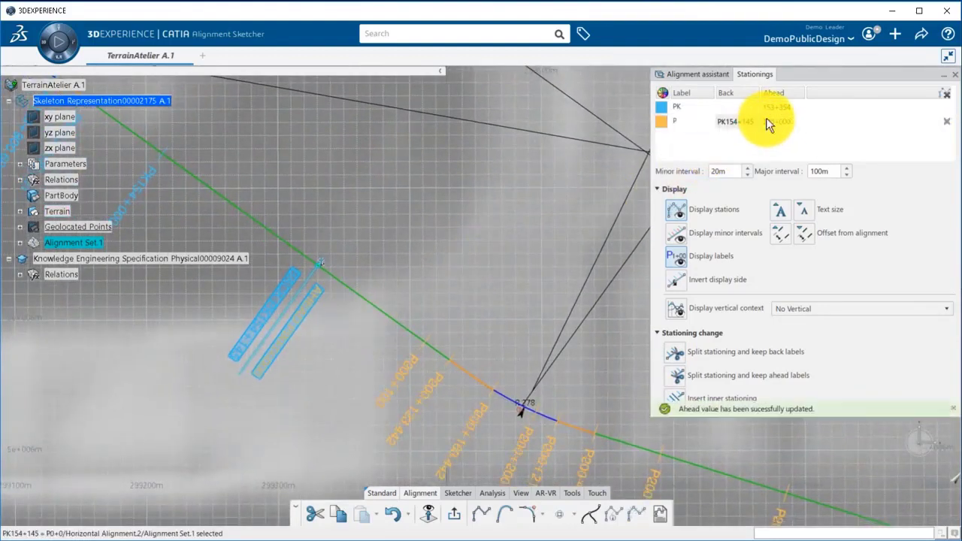
middle_click_drag(349, 331, 467, 275)
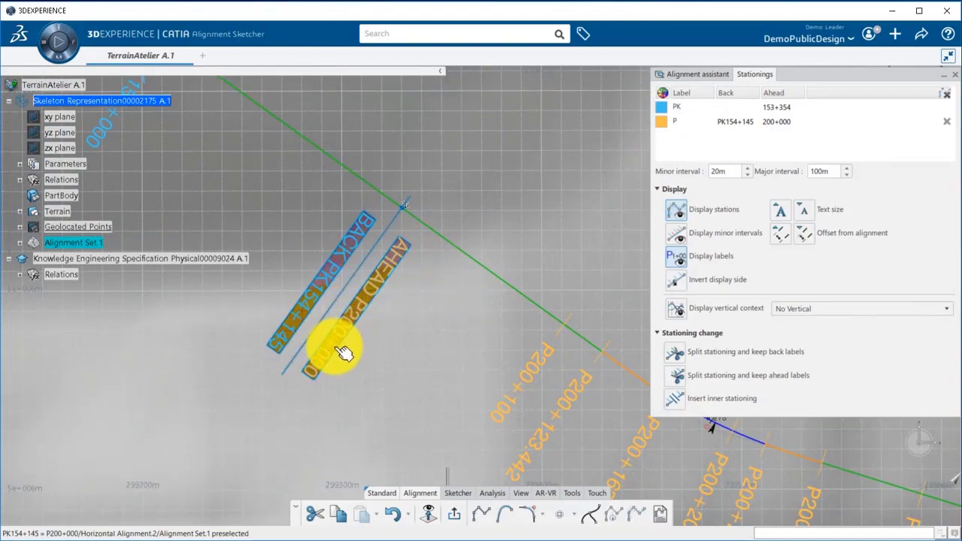
Leave the horizontal design and create a vertical alignment from Horizontal Alignment.2 with Terrain as the ground surface
middle_click_drag(490, 225, 379, 329)
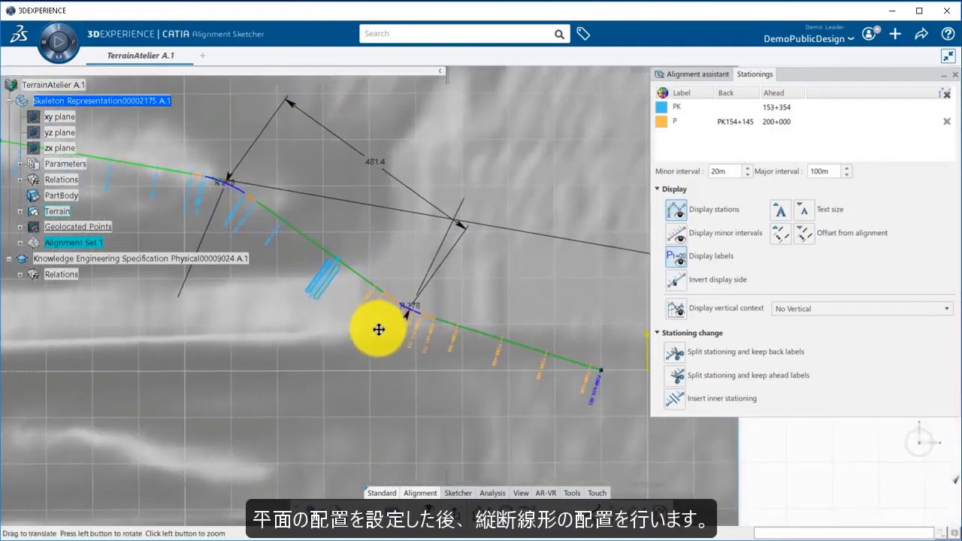
left_click(700, 77)
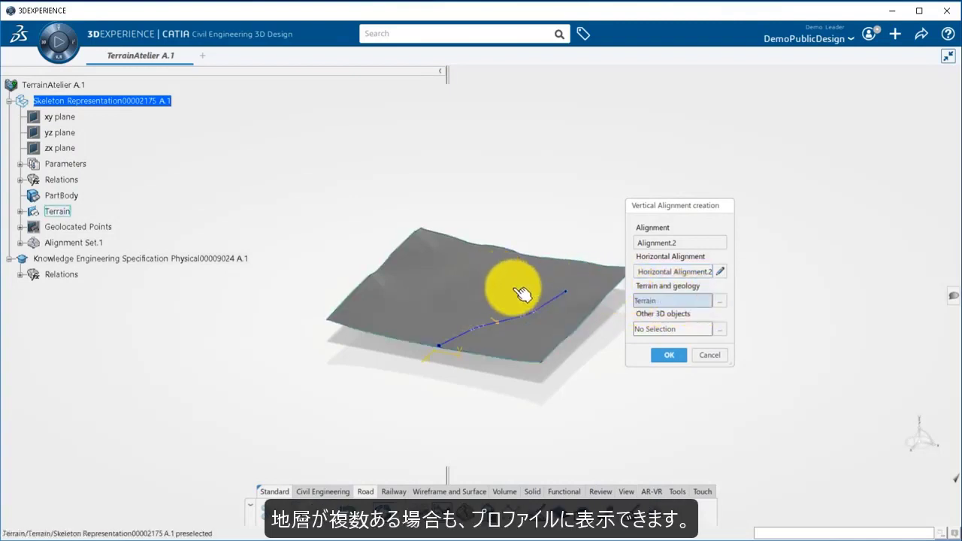
left_click(668, 353)
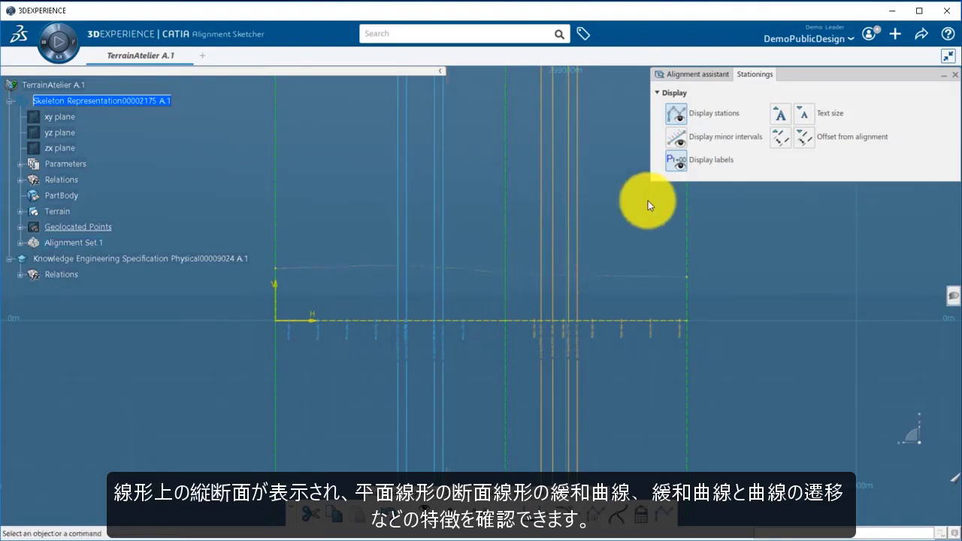
Turn on the distorted scale for the vertical alignment's longitudinal profile view
left_click(690, 74)
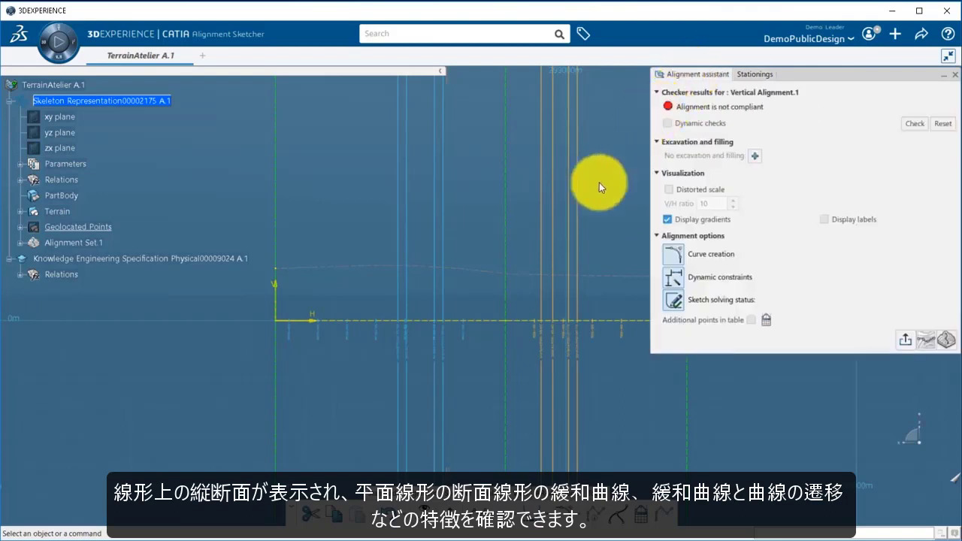
left_click(668, 190)
middle_click_drag(492, 220, 468, 281)
mouse_move(456, 225)
middle_mouse_down()
mouse_move(453, 333)
mouse_move(458, 257)
middle_mouse_up()
middle_click_drag(311, 278, 346, 338)
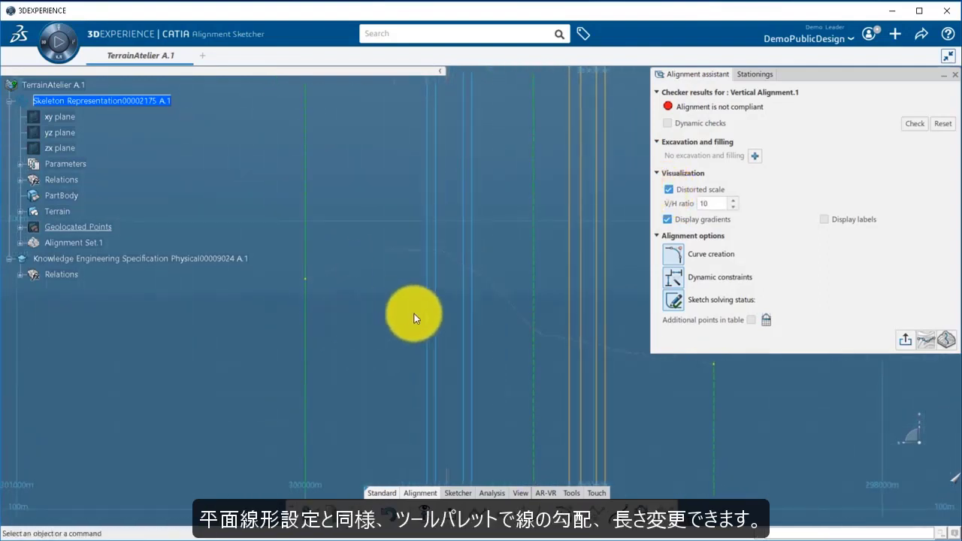
Start the vertical profile at the projected start point with a 3% gradient line about 327 m long
left_click(473, 505)
left_click(307, 278)
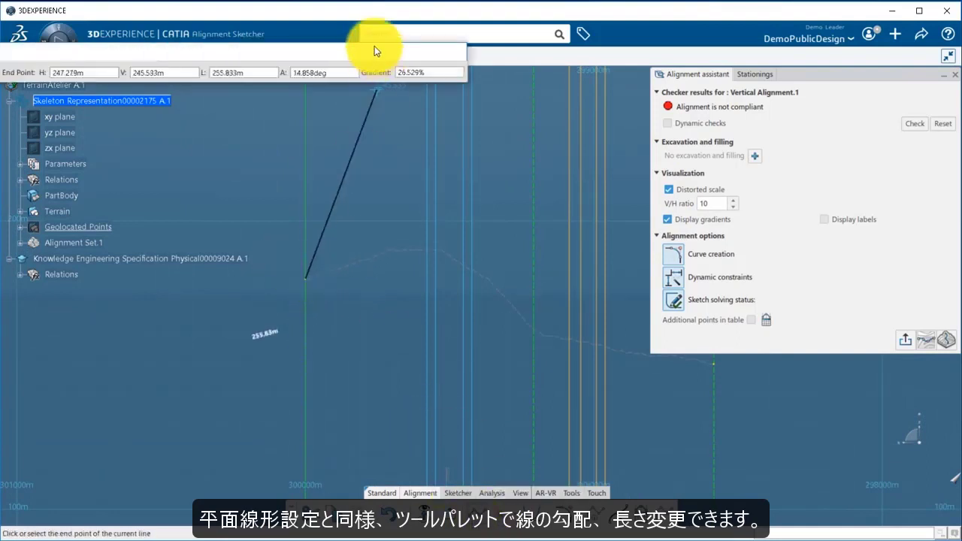
left_click(526, 141)
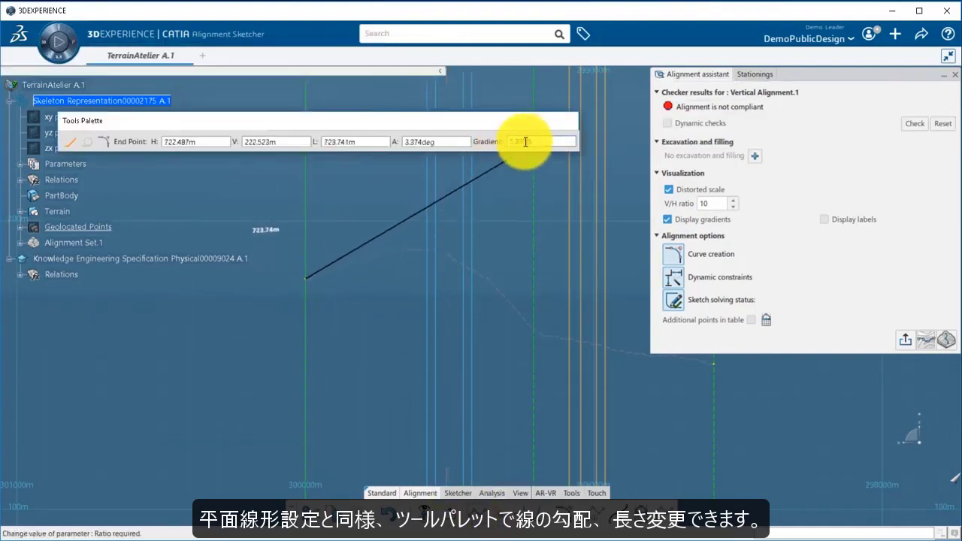
type("3")
key("Return")
left_click(398, 250)
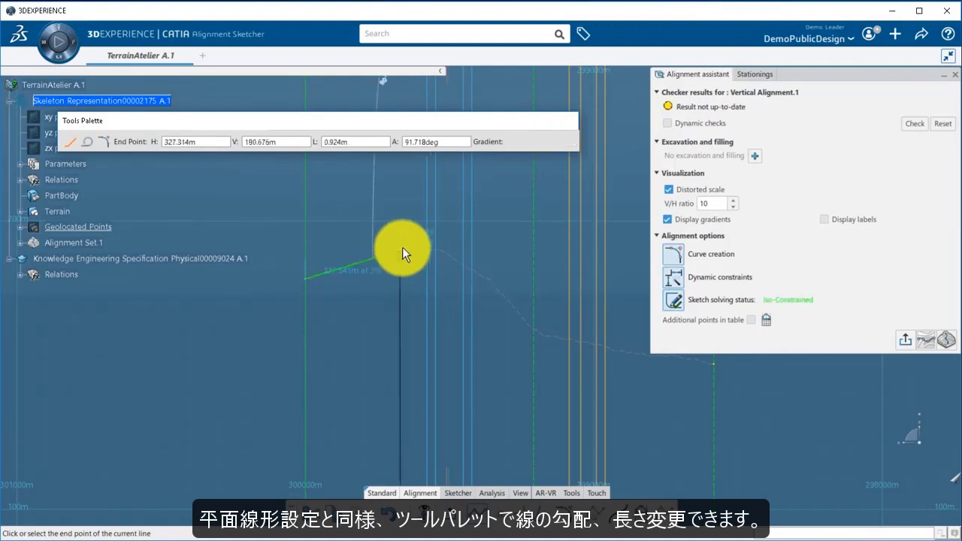
Continue the vertical profile with a descending line at a -4% gradient, ending at about station PK154+092
left_click(528, 141)
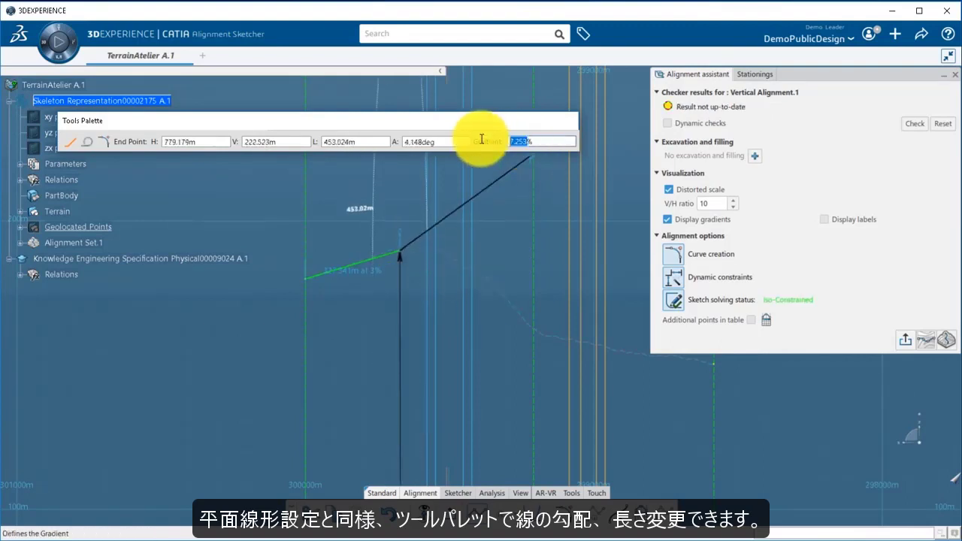
type("-4")
key("Return")
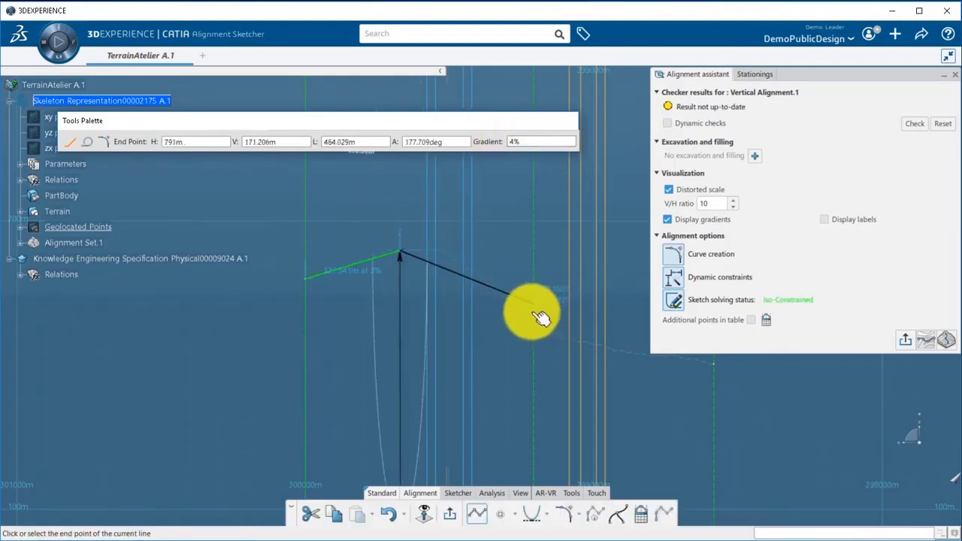
left_click(518, 299)
Add a line at a -8% gradient to about station P200+126, and finish the vertical profile at the projected end point
left_click(530, 141)
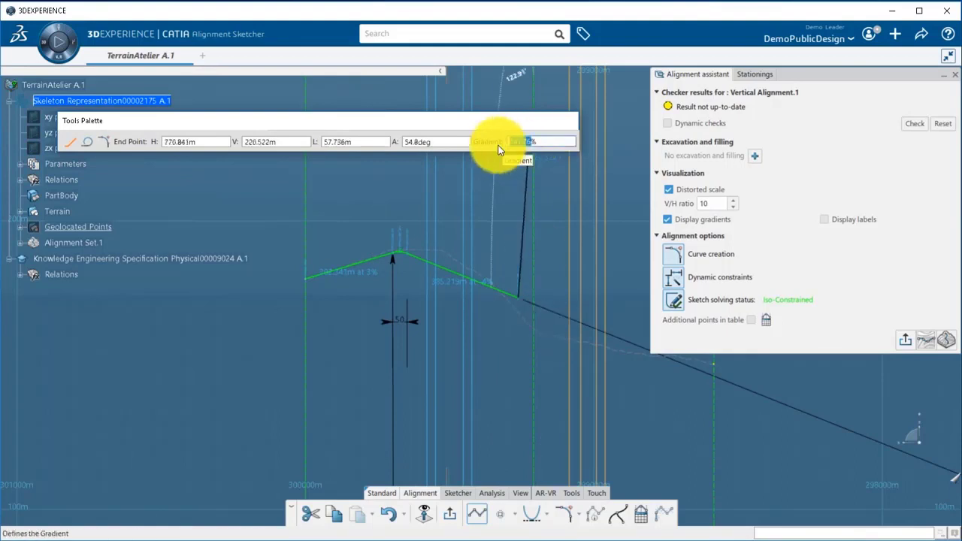
key("Return")
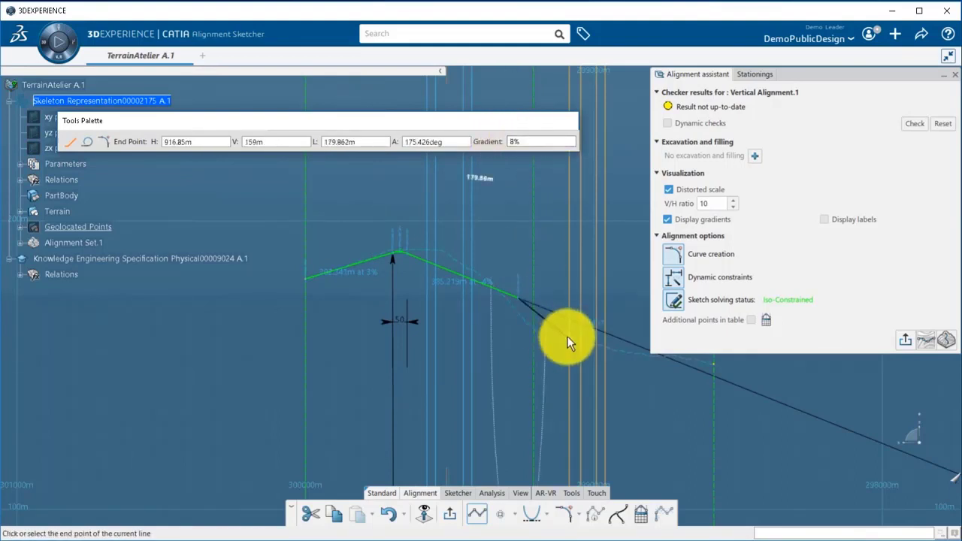
left_click(570, 338)
middle_click_drag(593, 363, 388, 369)
double_click(506, 369)
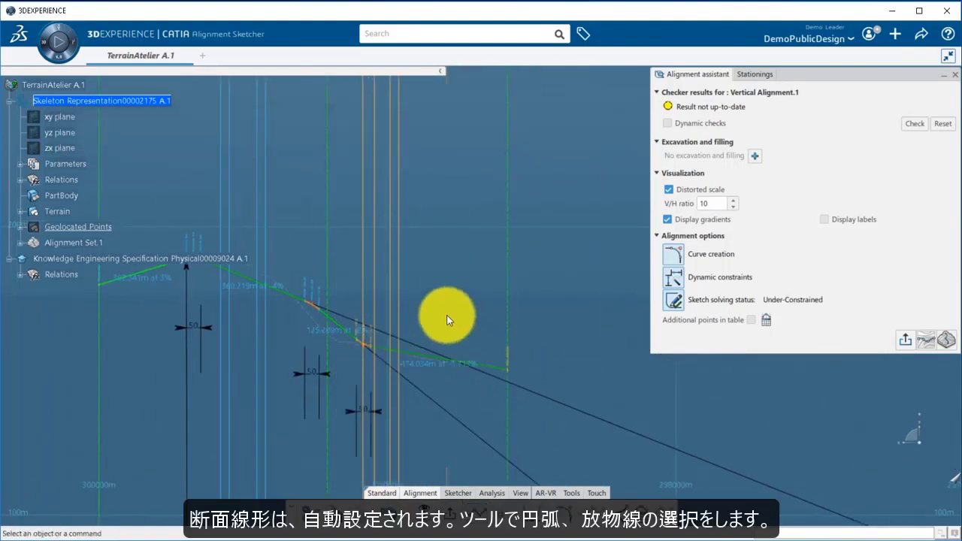
Lengthen the vertical curve at station PK154+091.561 to about 59.89 m and check the vertical alignment's compliance
mouse_move(447, 316)
middle_mouse_down()
mouse_move(560, 313)
mouse_move(549, 223)
middle_mouse_up()
middle_click_drag(295, 343, 367, 323)
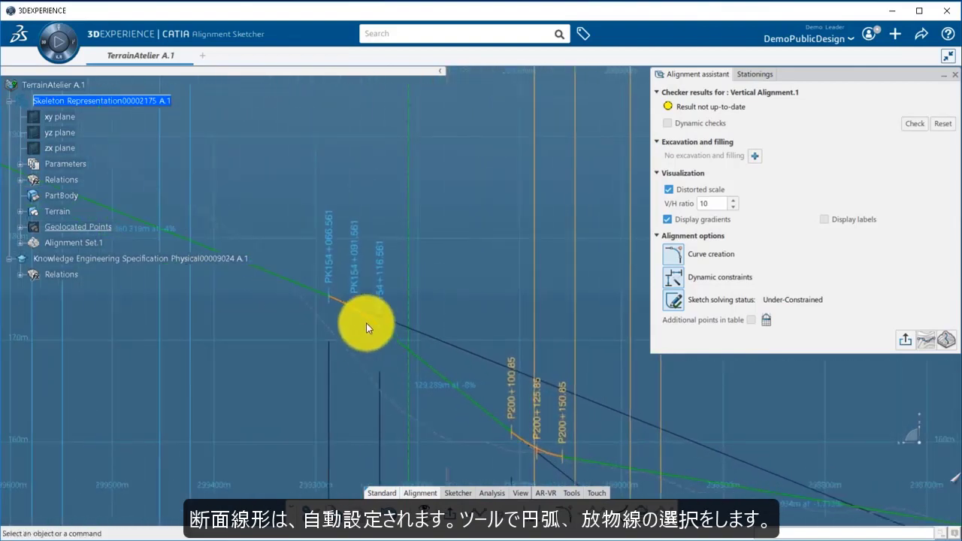
left_click(366, 323)
left_click(389, 266)
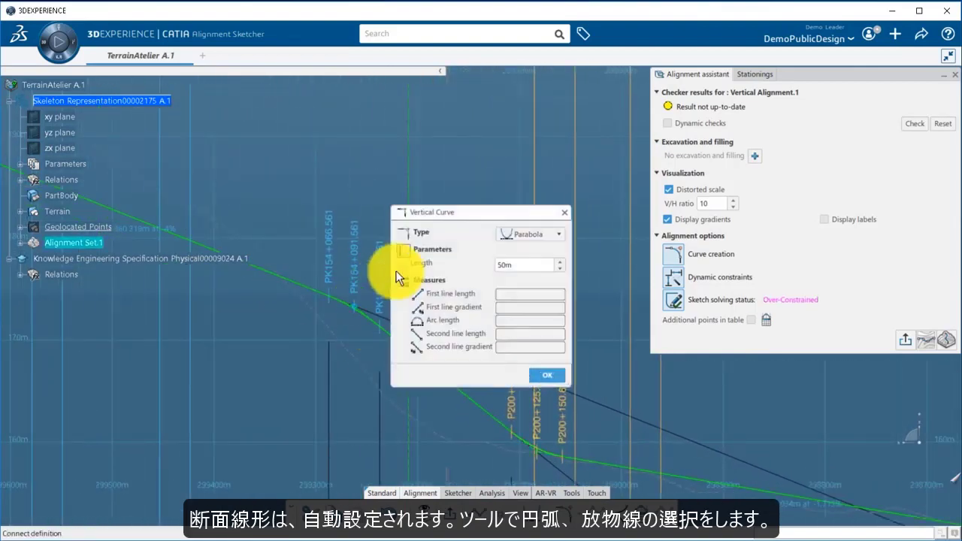
left_click(547, 234)
left_click(519, 262)
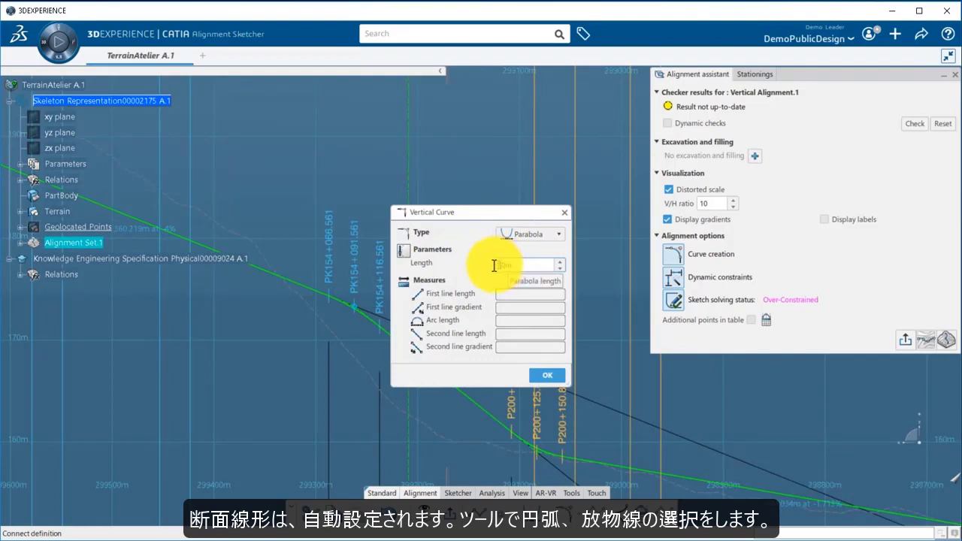
left_click(542, 400)
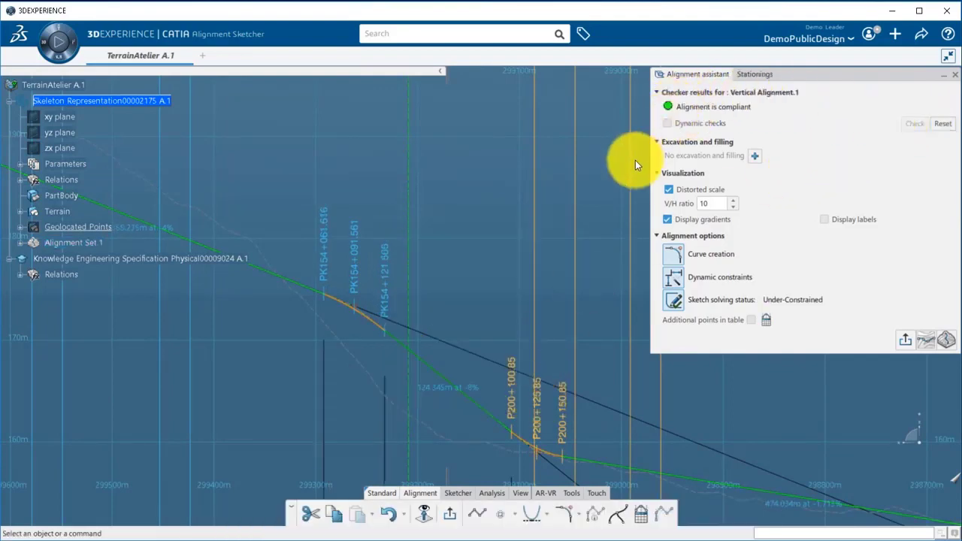
Add an excavation and filling analysis to the vertical alignment and compute its volumes
mouse_move(512, 243)
middle_mouse_down()
mouse_move(485, 207)
mouse_move(446, 351)
middle_mouse_up()
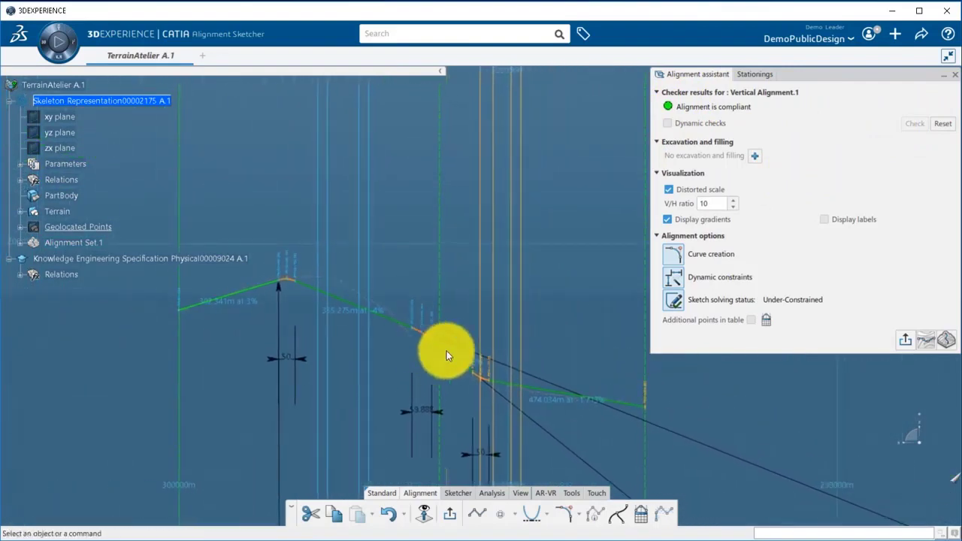
left_click(753, 156)
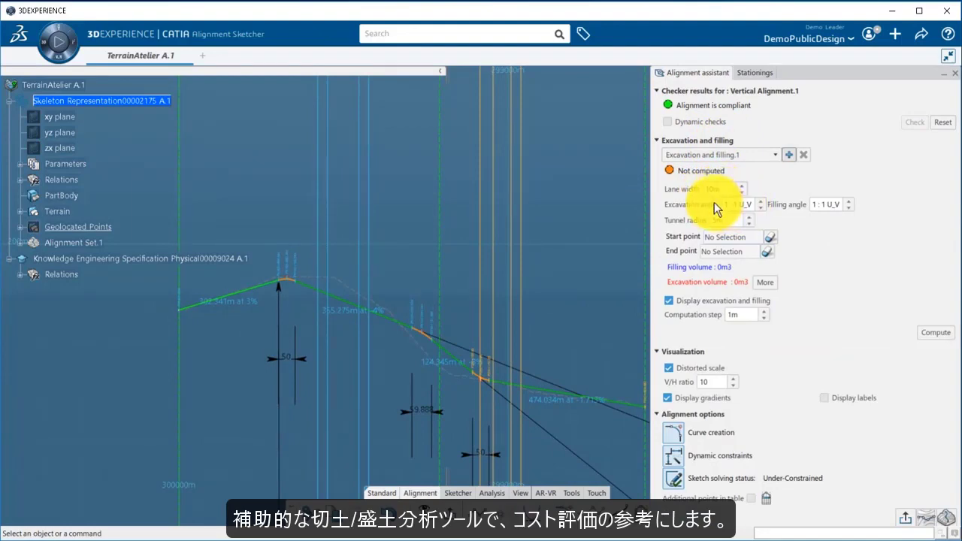
mouse_move(728, 203)
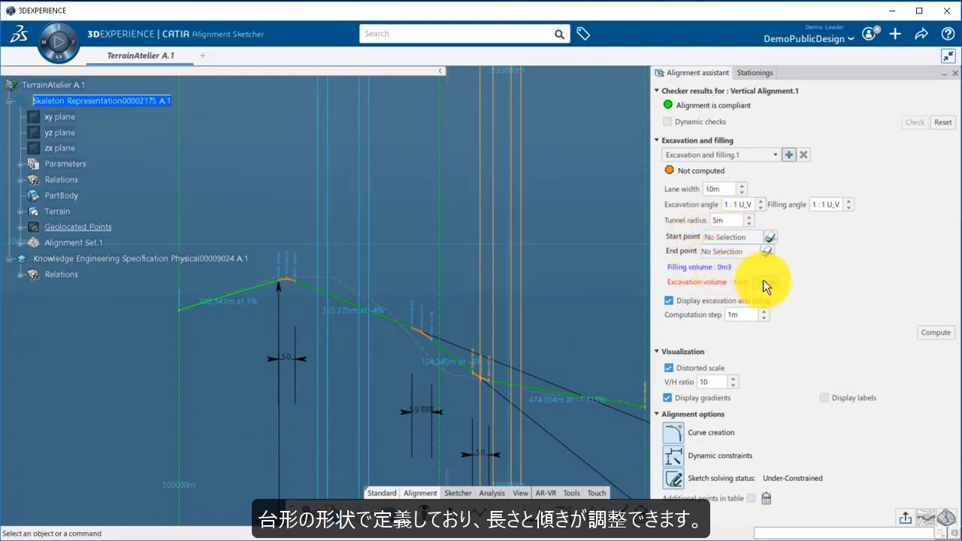
left_click(932, 335)
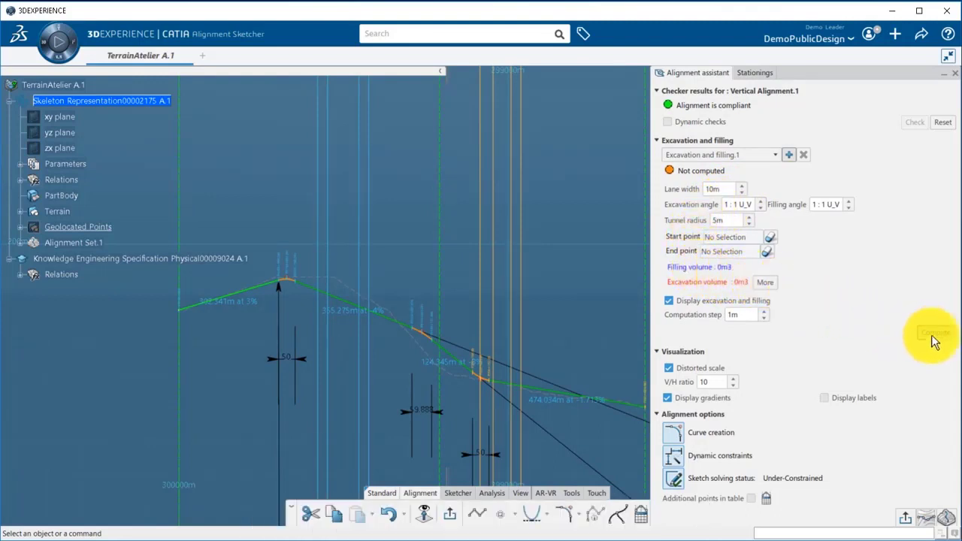
Examine the excavation and filling areas along the profile and the analysis parameters stored under Alignment.2 in the tree
middle_click_drag(262, 361, 324, 274)
middle_click_drag(483, 310, 333, 178)
middle_click_drag(549, 327, 341, 140)
middle_click_drag(553, 225, 410, 271)
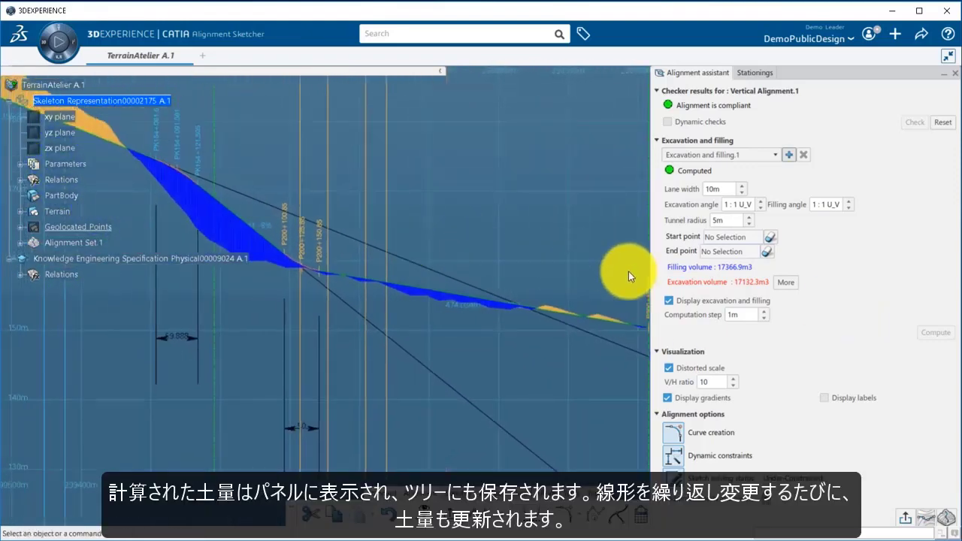
left_click(20, 243)
left_click(31, 258)
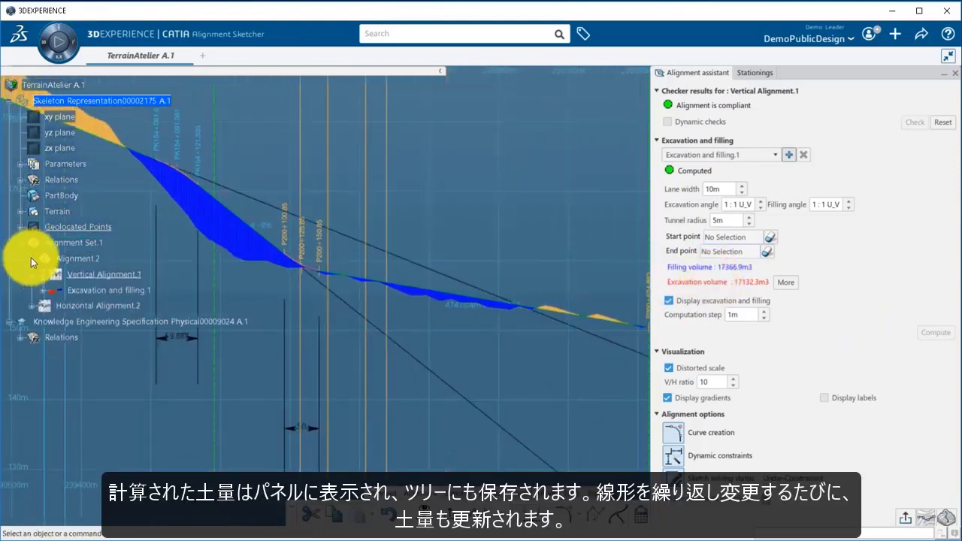
left_click(43, 291)
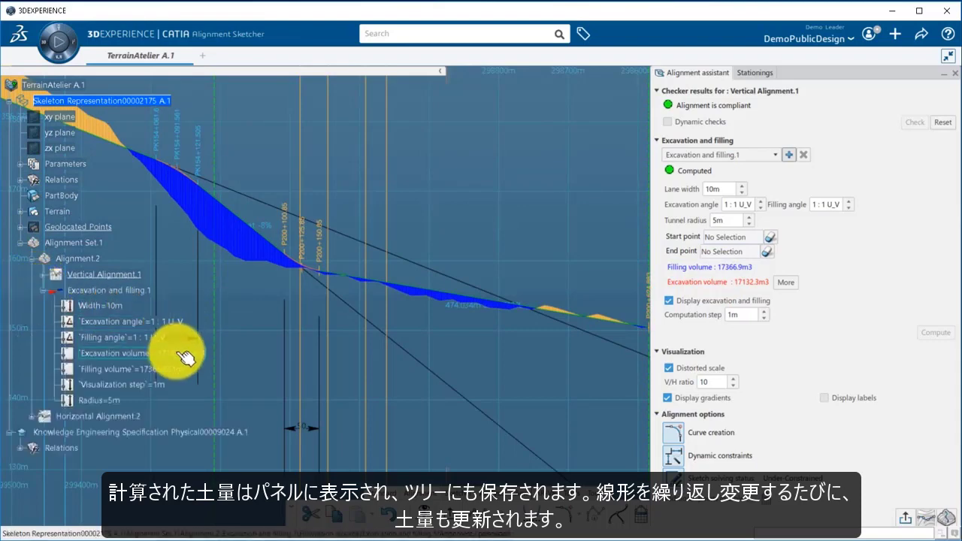
middle_click_drag(496, 243, 532, 289)
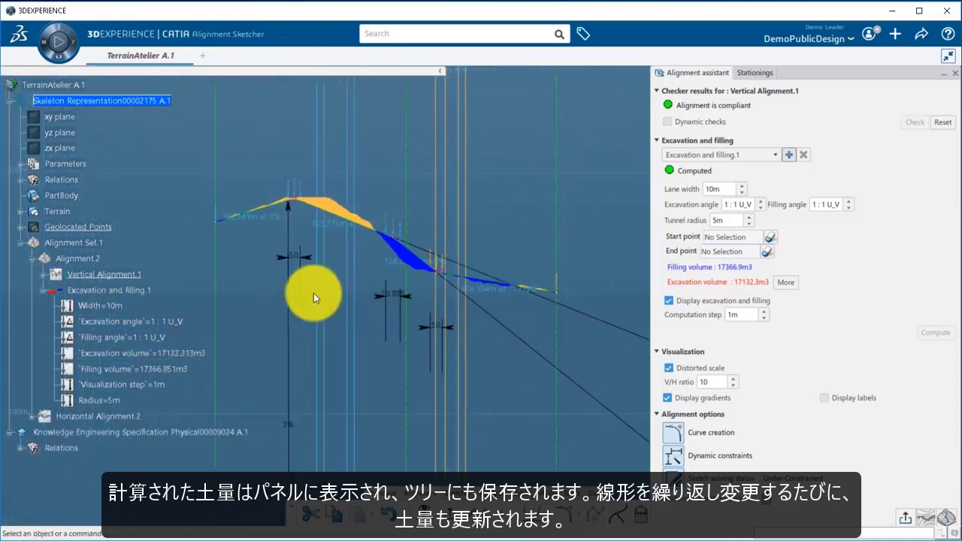
middle_click_drag(314, 298, 505, 320)
middle_click_drag(489, 357, 538, 339)
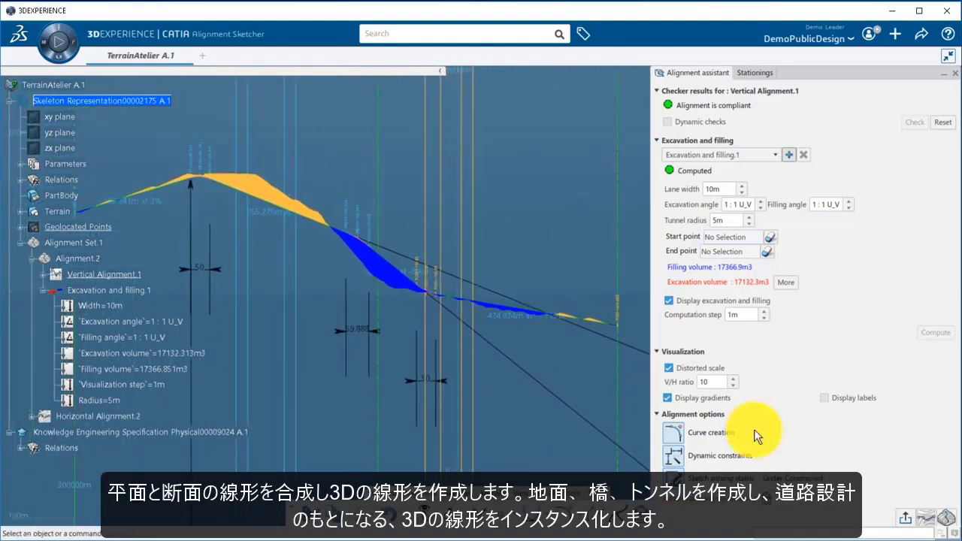
Create the 3D alignment of Alignment.2 from Horizontal Alignment.2 and Vertical Alignment.1, and hide the horizontal alignment
left_click(949, 519)
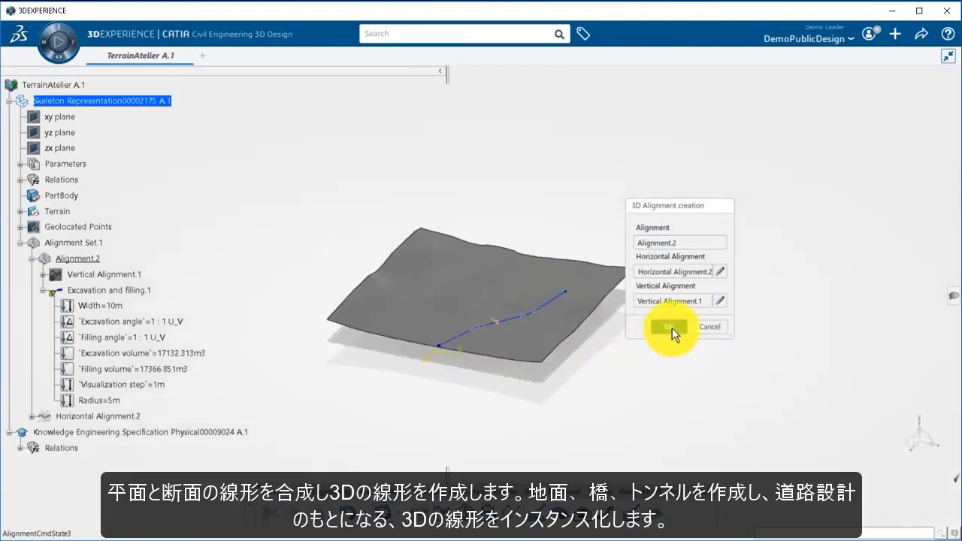
left_click(672, 328)
right_click(79, 447)
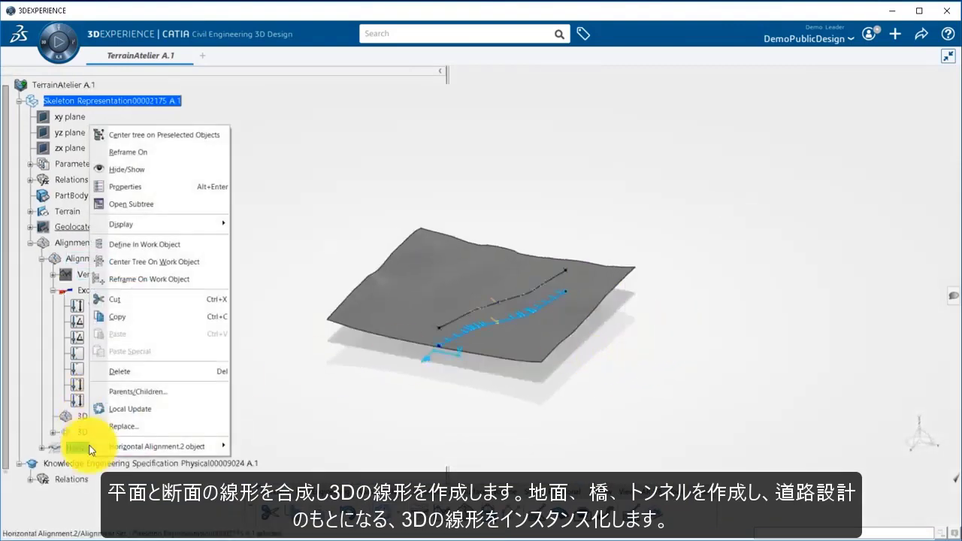
left_click(125, 172)
Examine the station labels along the 3D alignment on the terrain
middle_click_drag(405, 426, 413, 297, "ctrl")
middle_click(788, 283)
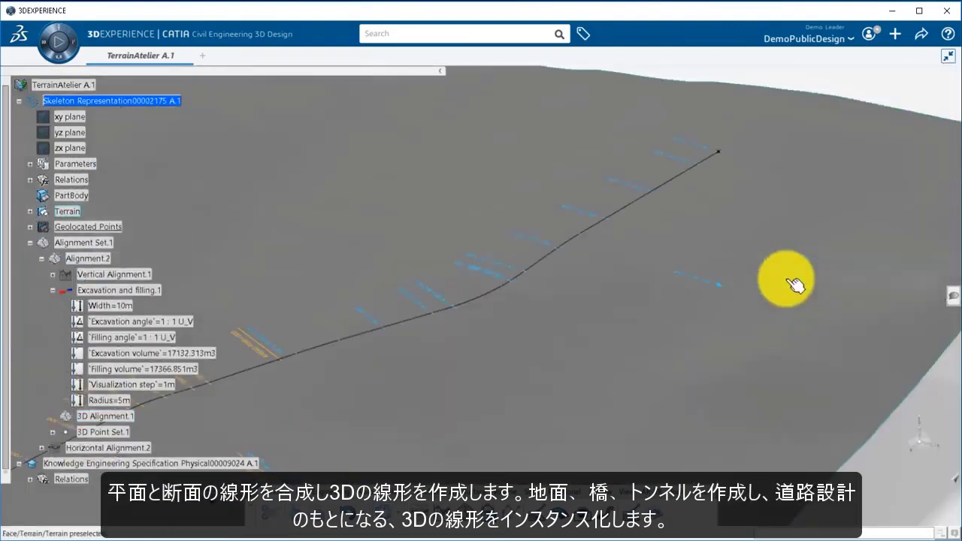
middle_click_drag(788, 281, 608, 307)
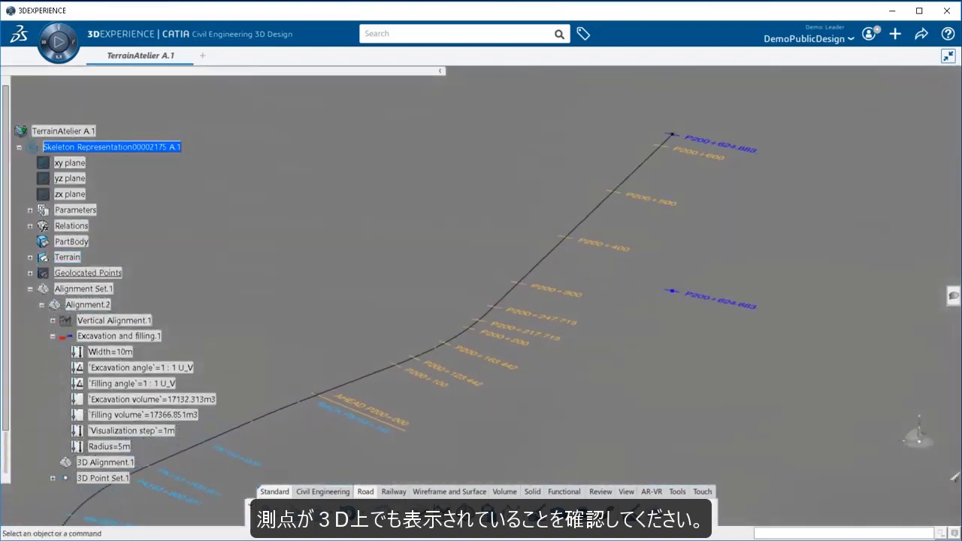